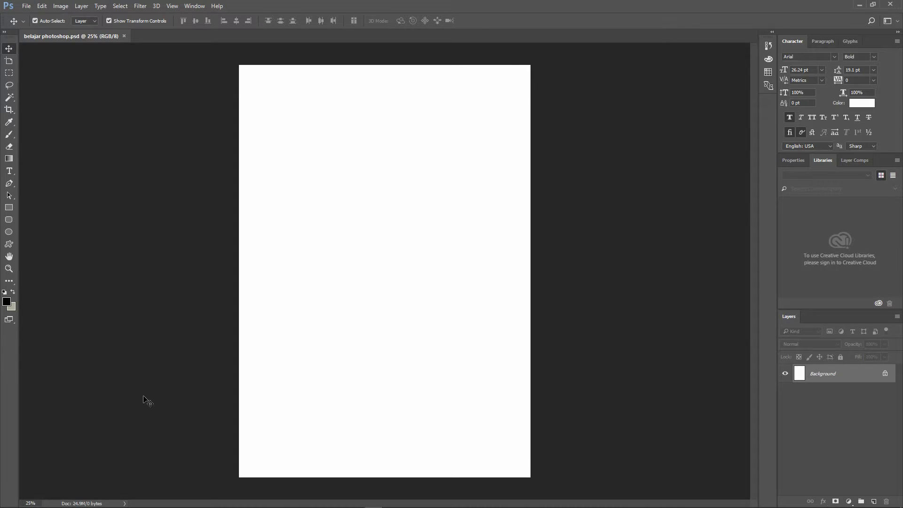
Select _DSC0184 and _DSC0177 in File Explorer and drag both onto the Photoshop canvas
mouse_move(121, 505)
left_click(115, 502)
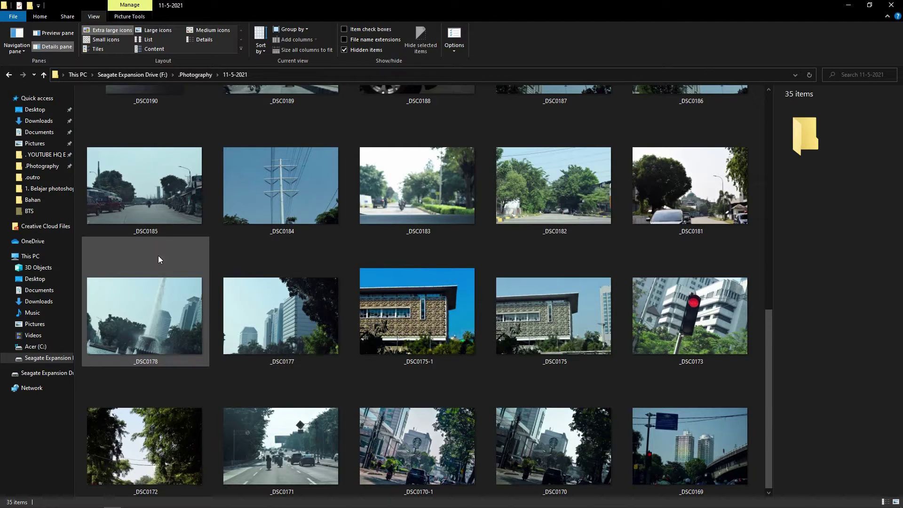
left_click(293, 199)
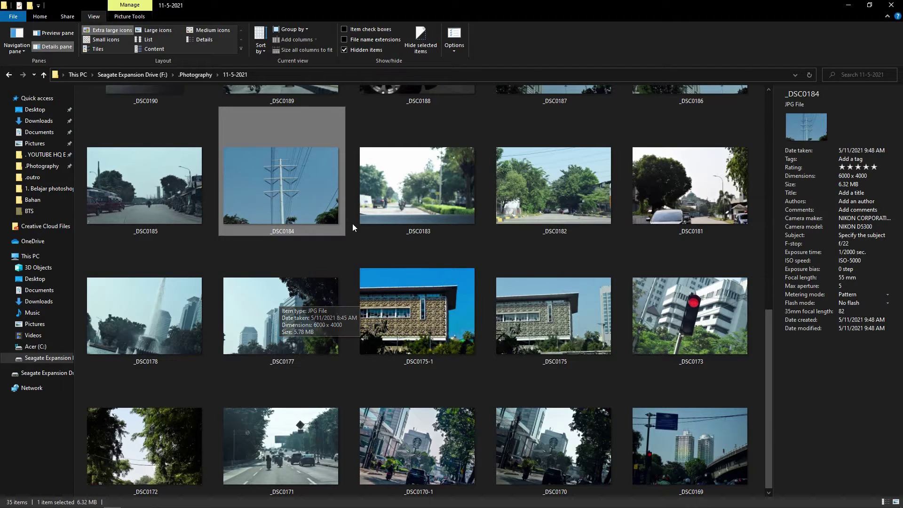
left_click(298, 311, "ctrl")
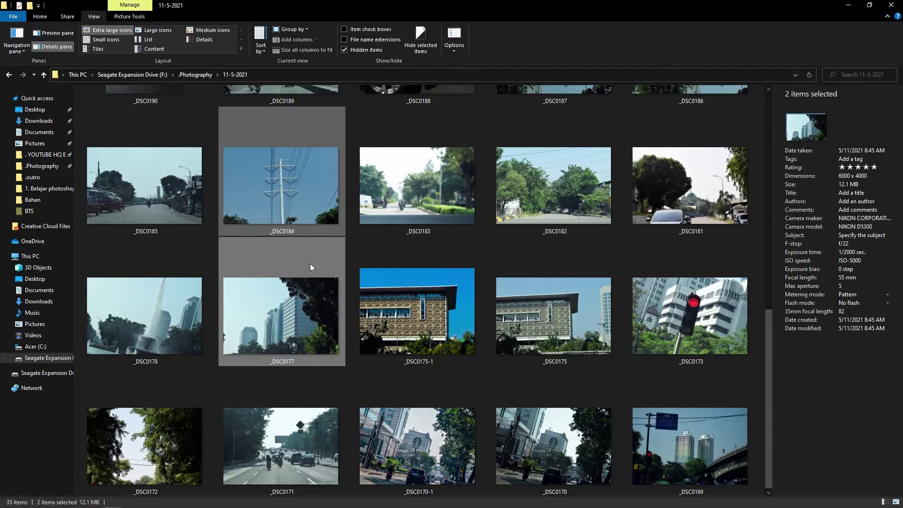
left_click(314, 226)
left_click(272, 166)
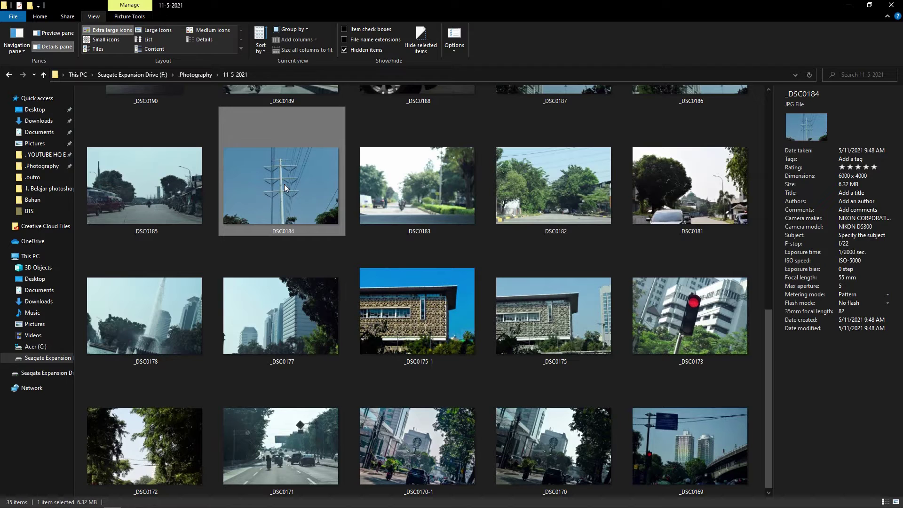
left_click(325, 293, "ctrl")
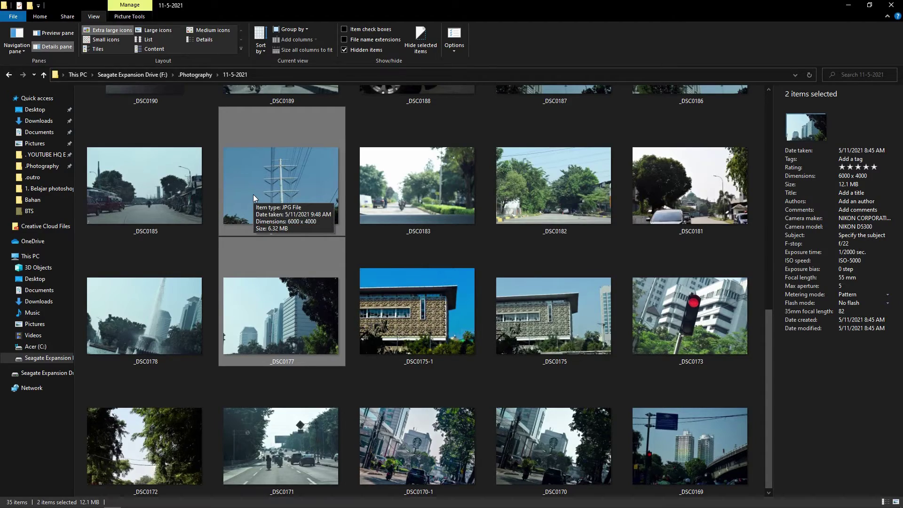
left_click_drag(253, 194, 255, 232)
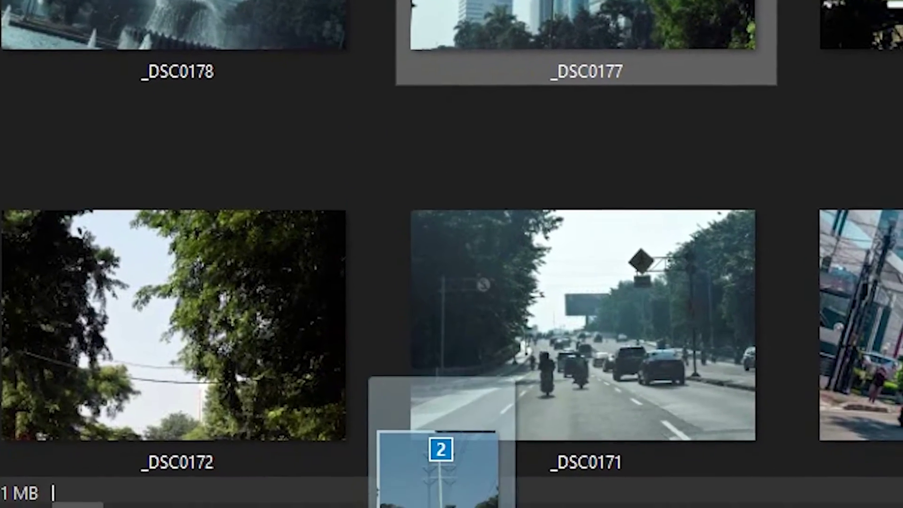
mouse_move(334, 218)
left_mouse_down()
mouse_move(554, 447)
mouse_move(376, 303)
left_mouse_up()
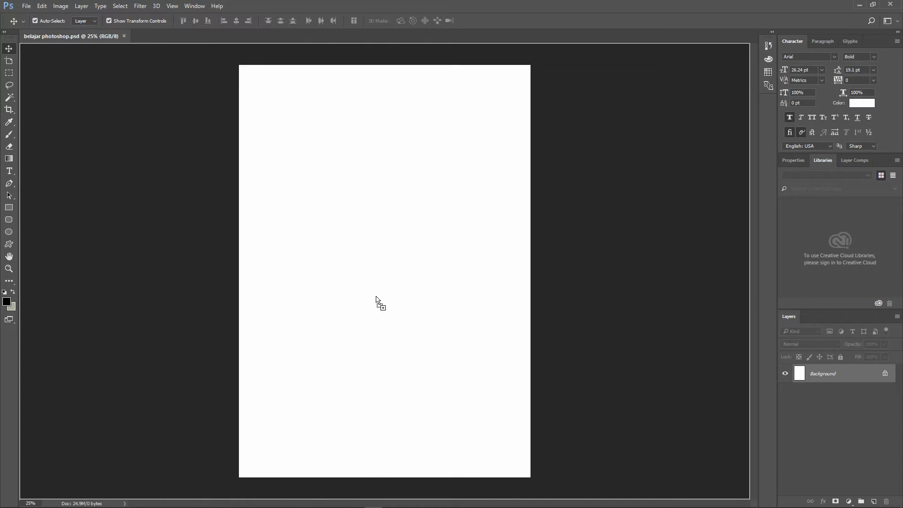
Place the power-pole photo at the page top and the buildings photo below it, committing each
left_click_drag(375, 300, 376, 296)
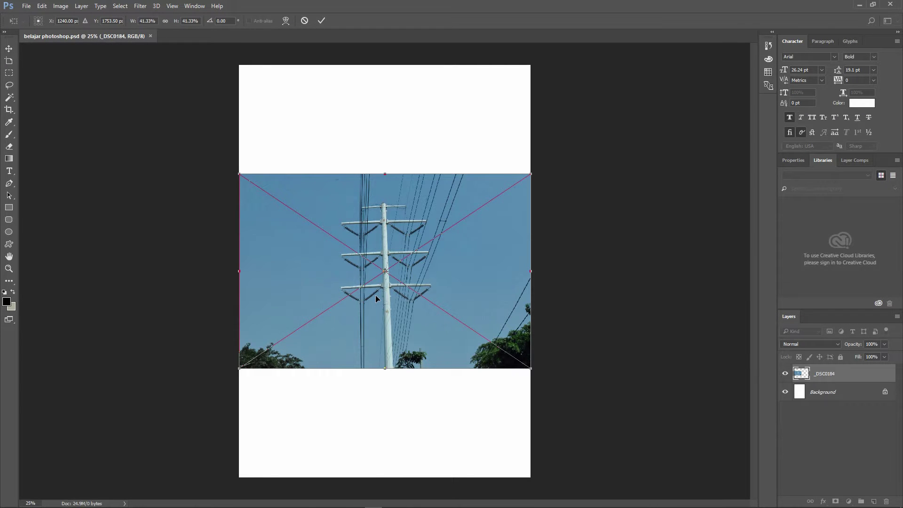
left_click_drag(394, 353, 394, 248)
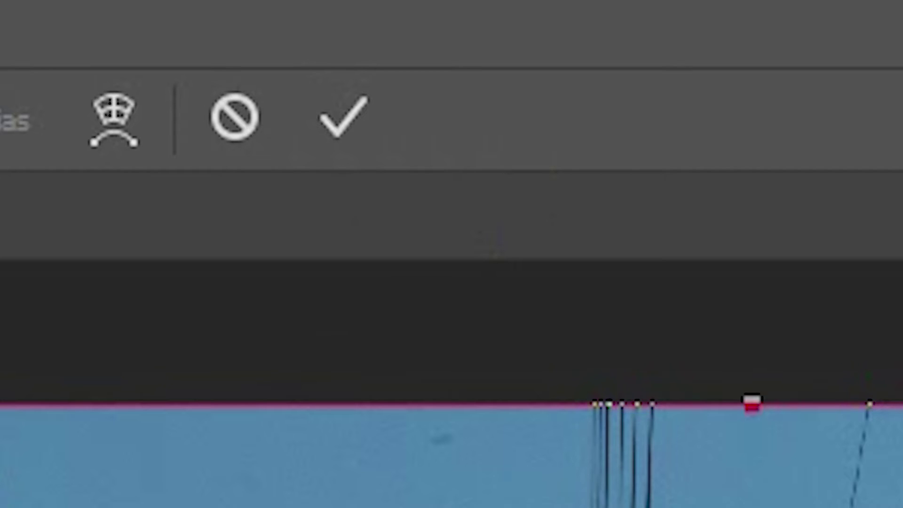
left_click(369, 125)
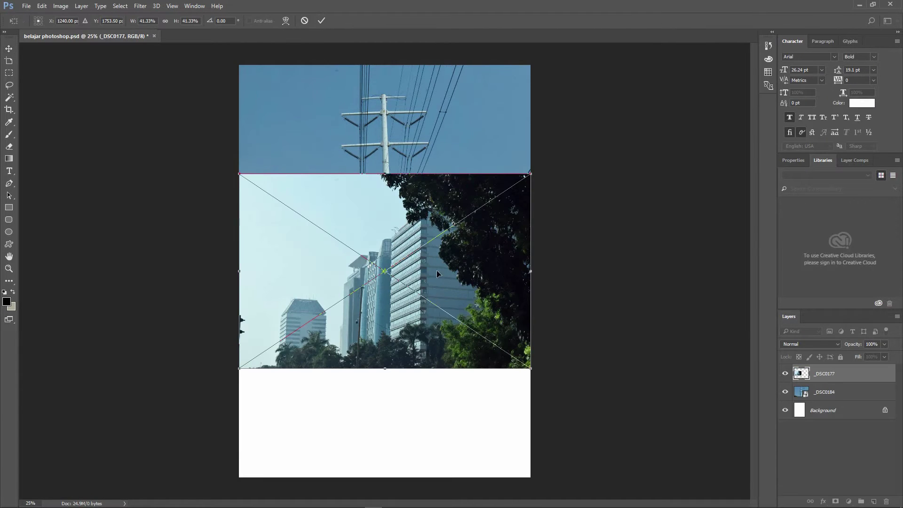
left_click_drag(400, 213, 401, 298)
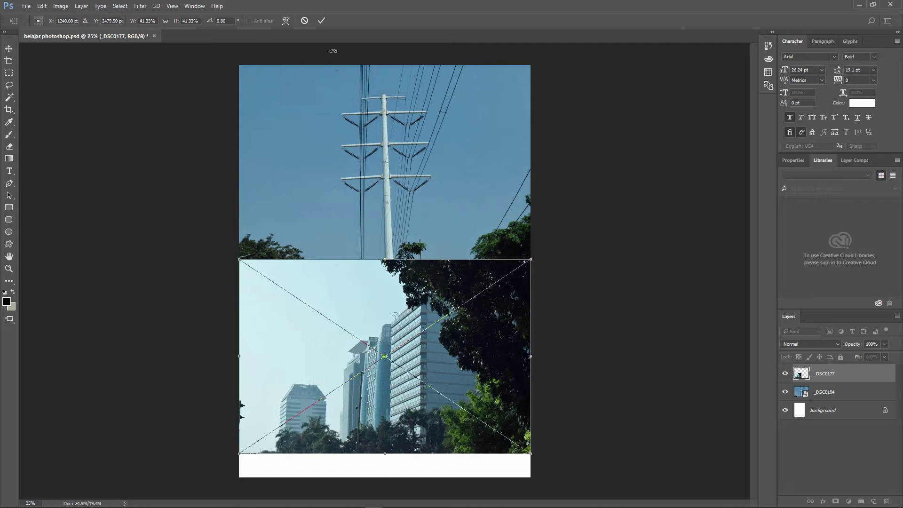
left_click(324, 20)
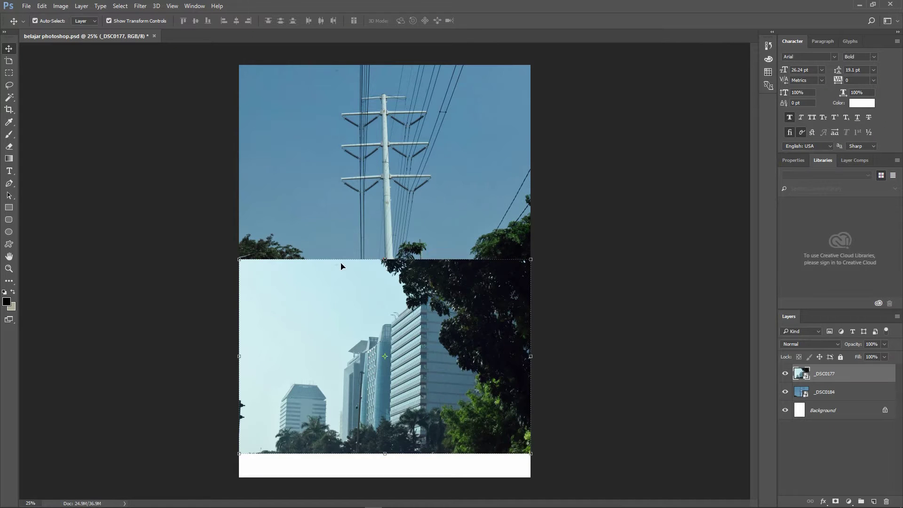
mouse_move(374, 298)
left_mouse_down()
mouse_move(370, 324)
mouse_move(379, 298)
left_mouse_up()
Align the power-pole photo with the page top and move the buildings photo up-right
mouse_move(417, 137)
left_mouse_down()
mouse_move(377, 145)
mouse_move(418, 145)
left_mouse_up()
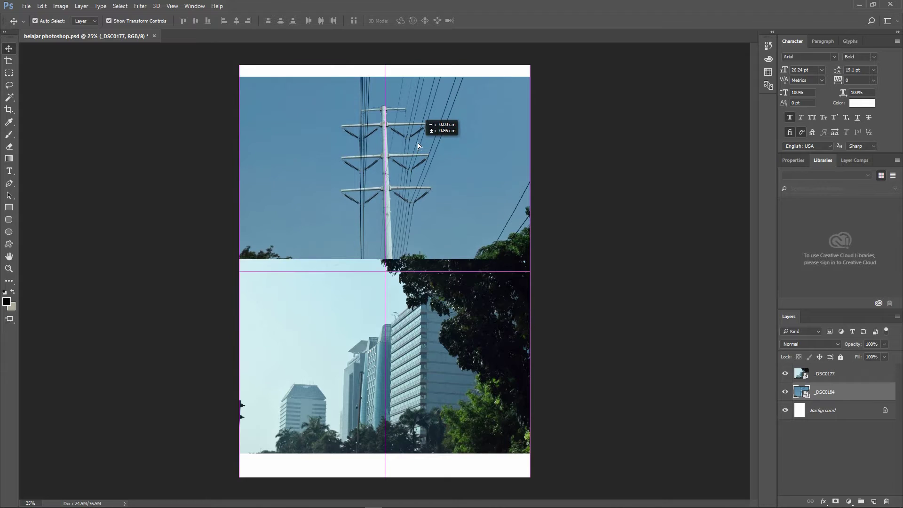
left_click_drag(418, 145, 418, 135)
mouse_move(310, 337)
left_mouse_down()
mouse_move(337, 311)
mouse_move(337, 291)
left_mouse_up()
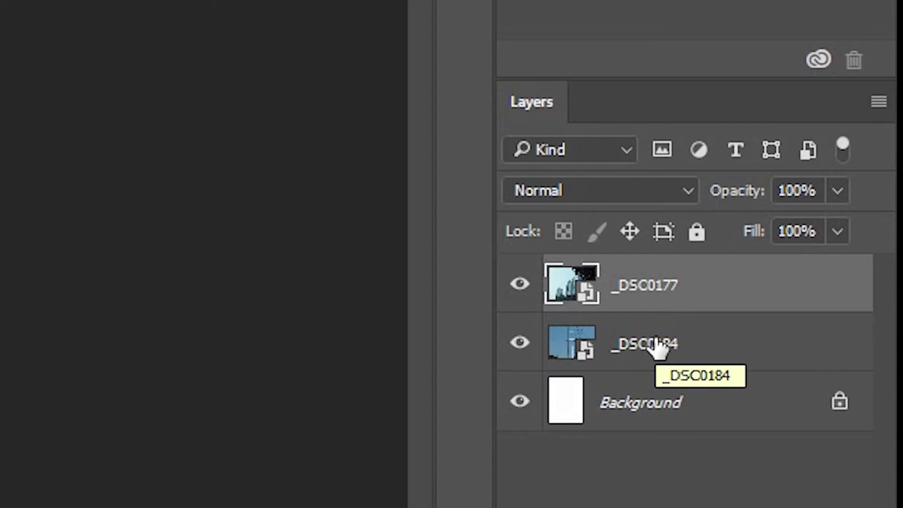
Put the _DSC0177 layer below _DSC0184 and snap the buildings photo against the top photo
left_click(668, 289)
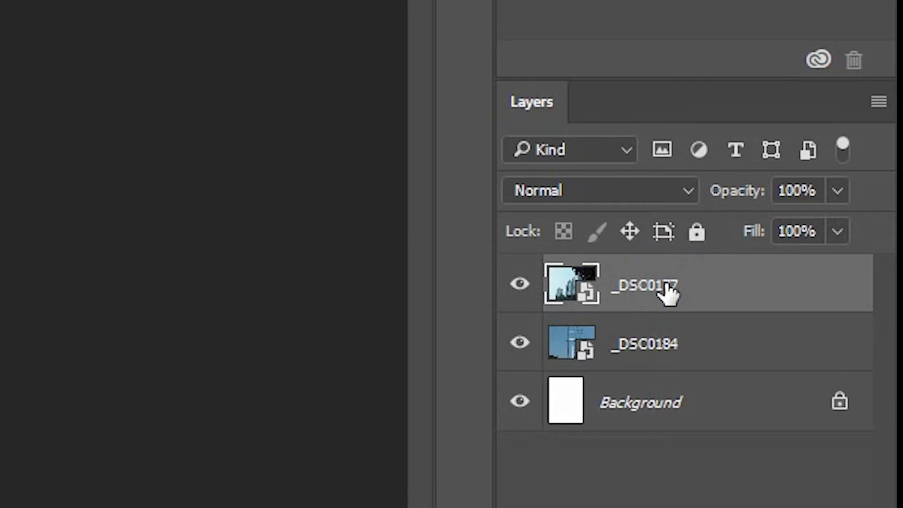
left_click_drag(667, 289, 668, 346)
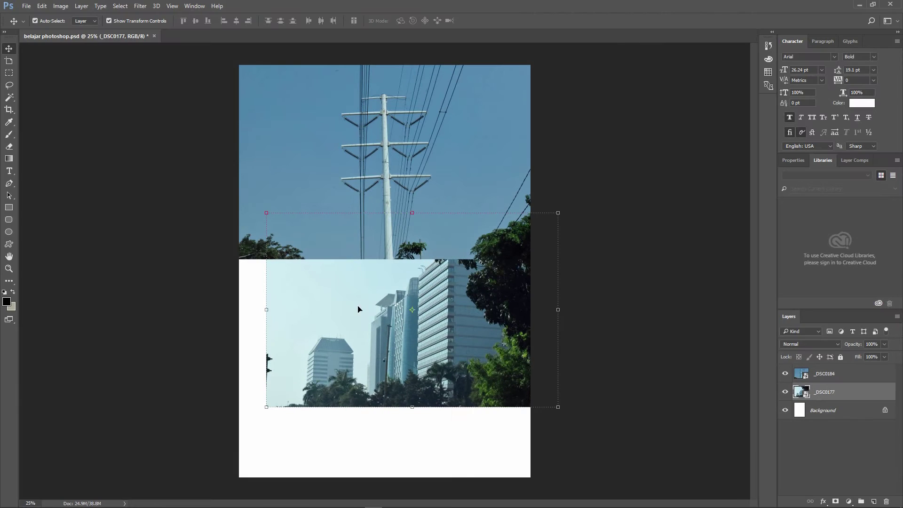
left_click_drag(368, 329, 344, 376)
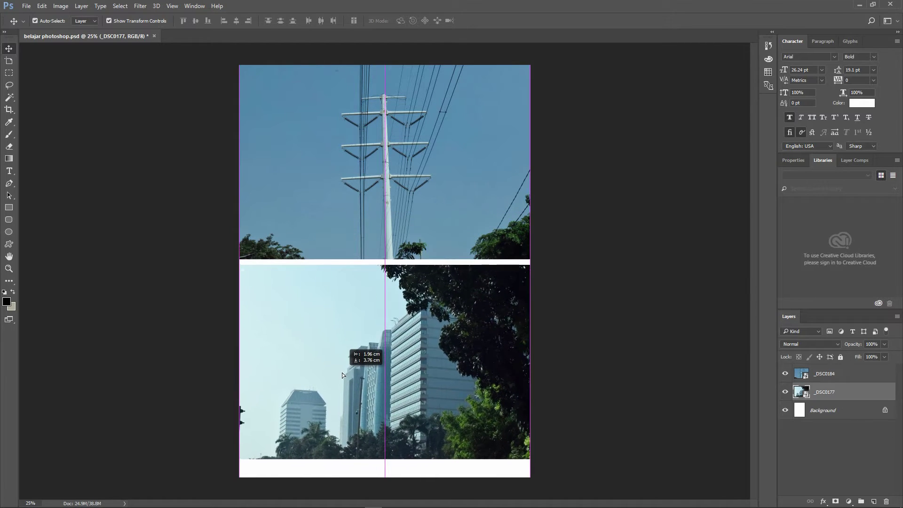
left_click_drag(344, 376, 341, 369)
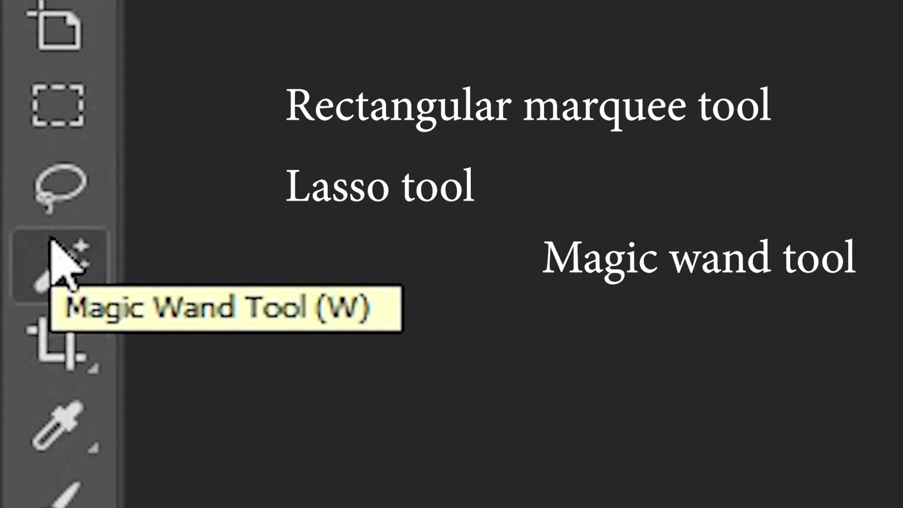
right_click(53, 277)
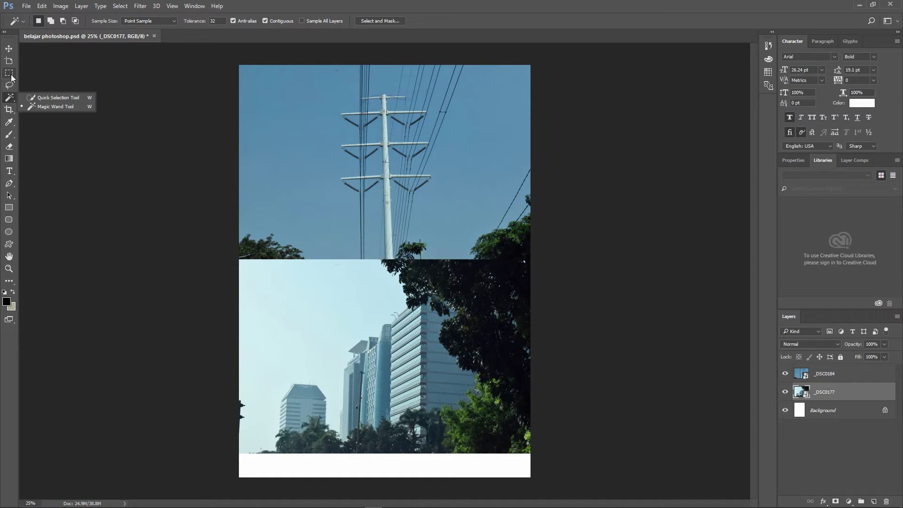
left_click(9, 74)
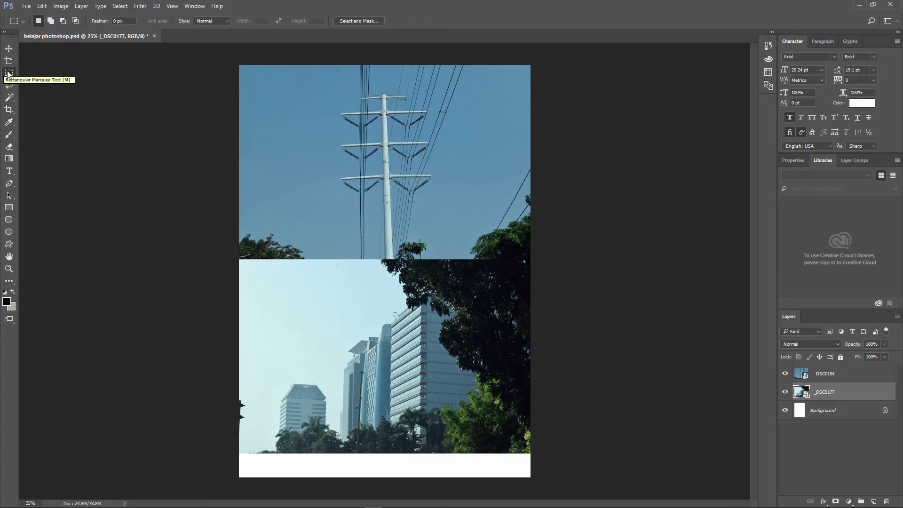
key("v")
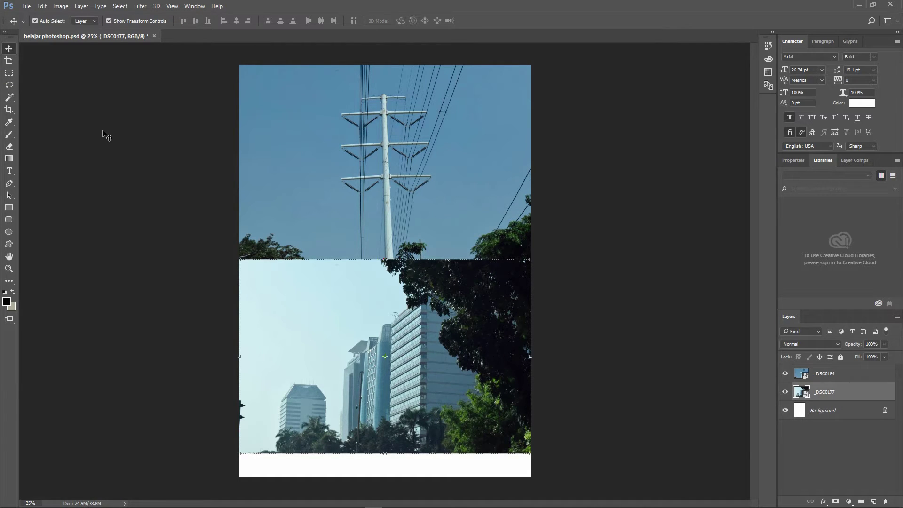
left_click(9, 74)
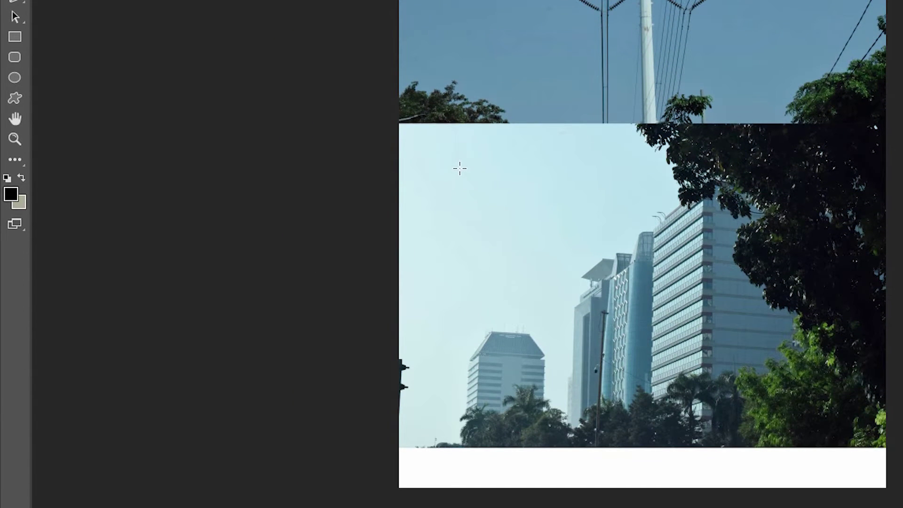
Draw a Shift-constrained square marquee over the sky of the buildings photo
mouse_move(460, 168)
left_mouse_down()
mouse_move(536, 223)
mouse_move(638, 219)
left_mouse_up()
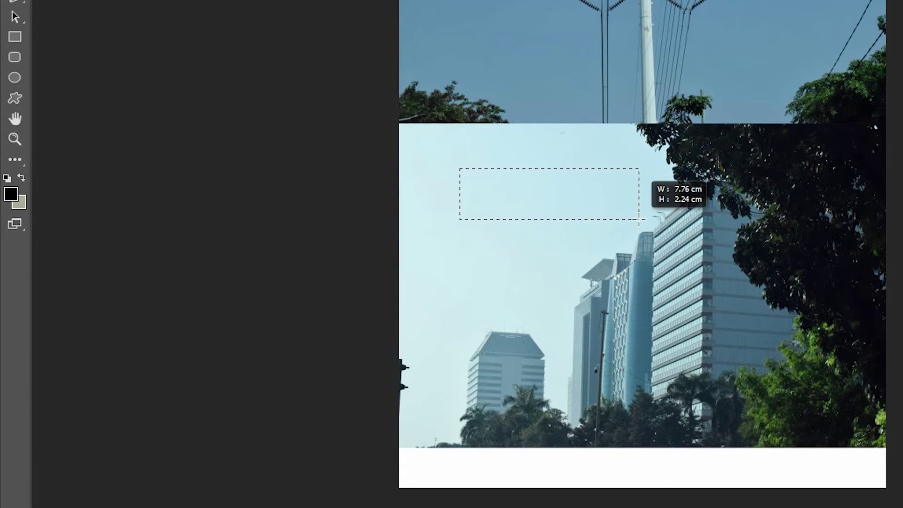
left_click_drag(638, 219, 605, 230)
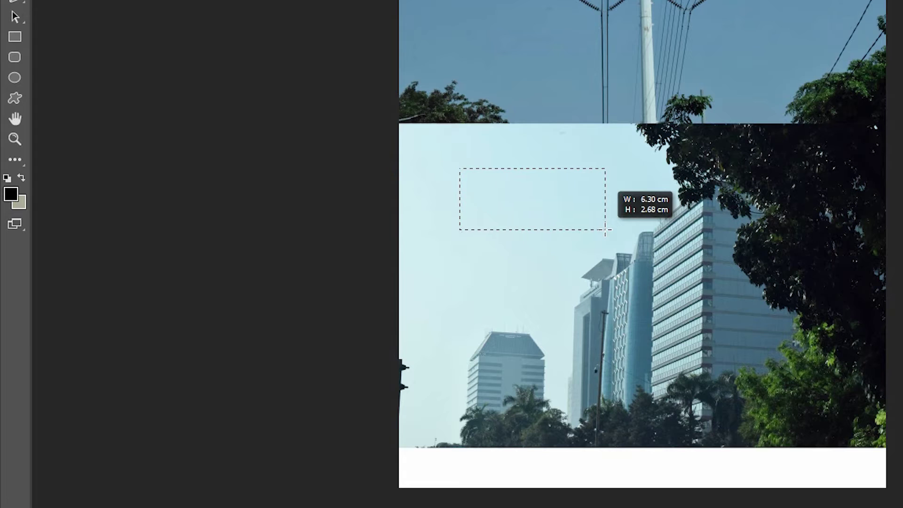
key("shift")
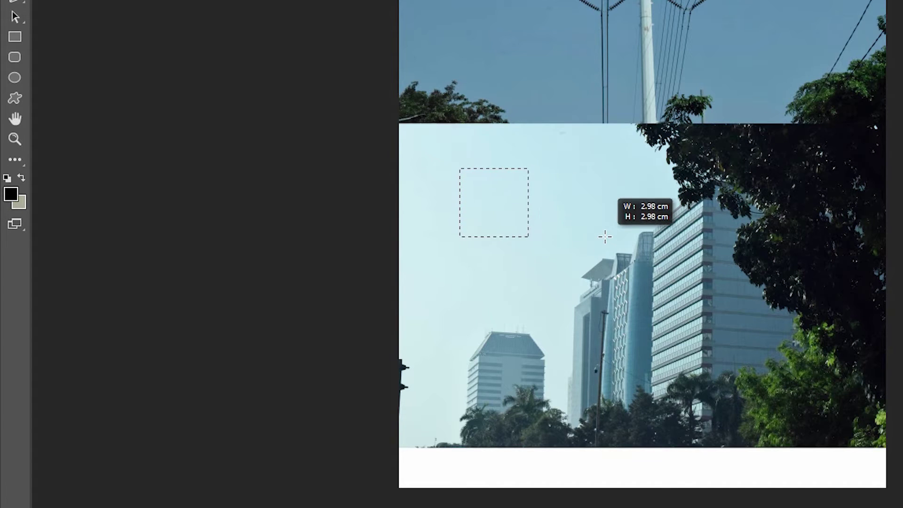
mouse_move(606, 230)
left_mouse_down()
mouse_move(547, 184)
mouse_move(573, 281)
mouse_move(534, 258)
mouse_move(534, 280)
mouse_move(529, 225)
mouse_move(540, 275)
mouse_move(544, 264)
mouse_move(520, 217)
mouse_move(552, 251)
mouse_move(751, 147)
left_mouse_up()
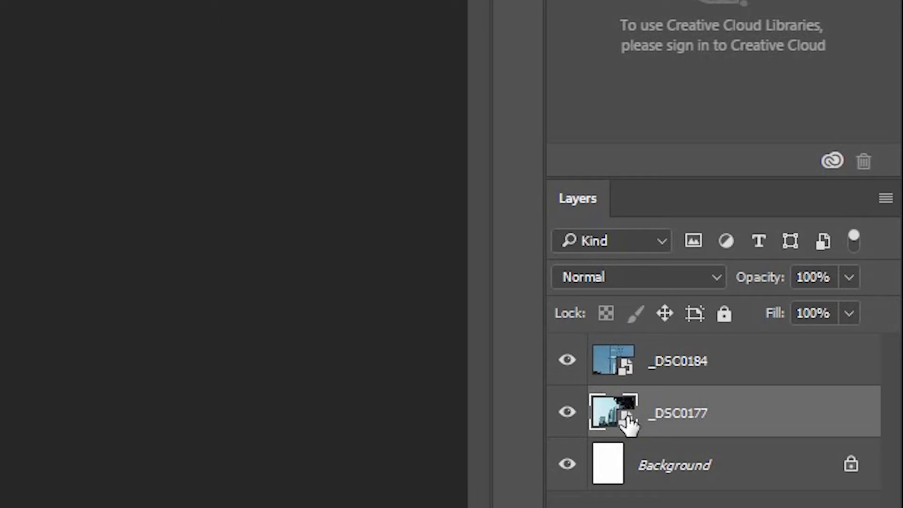
Rasterize the _DSC0177 layer, fill the square selection white, and start marqueeing the blue tower
right_click(666, 414)
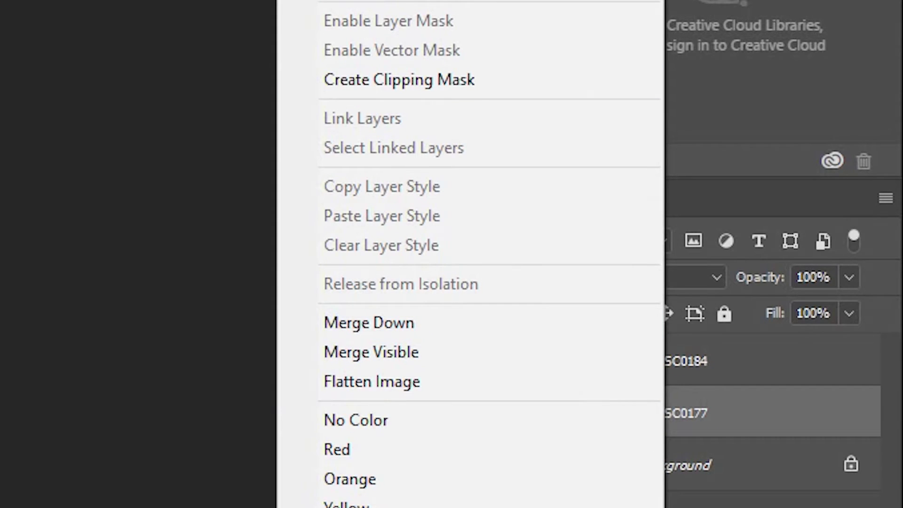
left_click(389, 146)
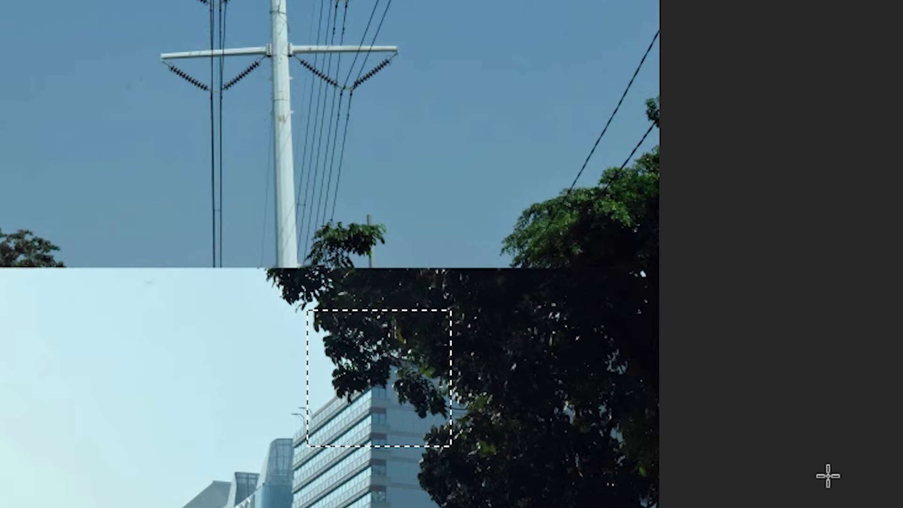
key("BackSpace")
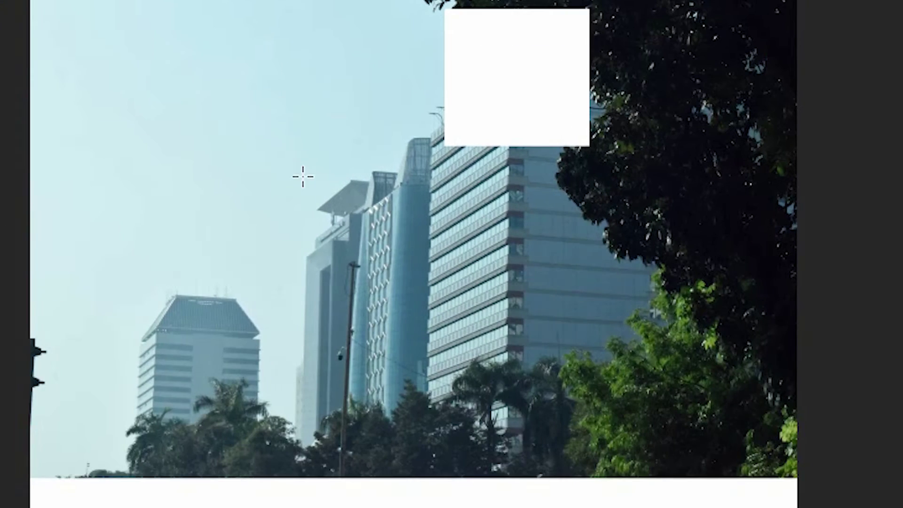
left_click_drag(302, 177, 406, 289)
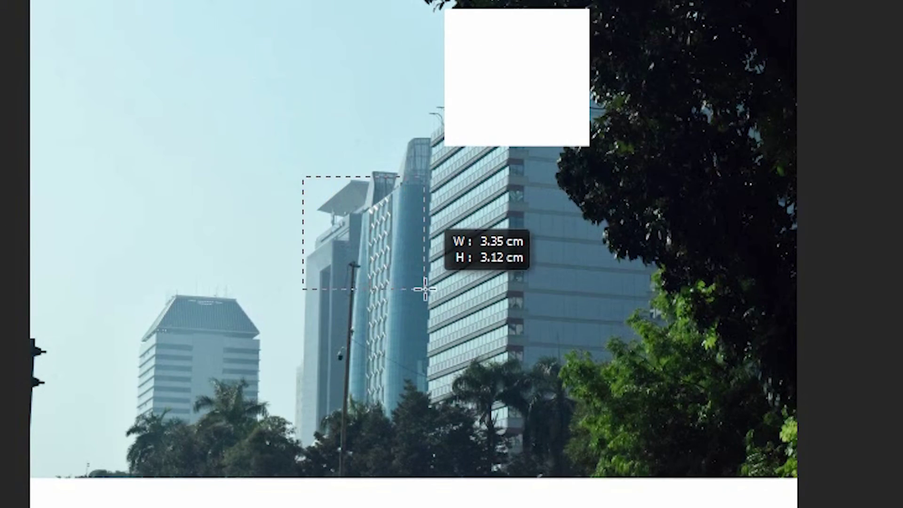
Cut the upper blue tower onto Layer 1 with Layer Via Cut and move it down-right
left_click_drag(407, 289, 431, 286)
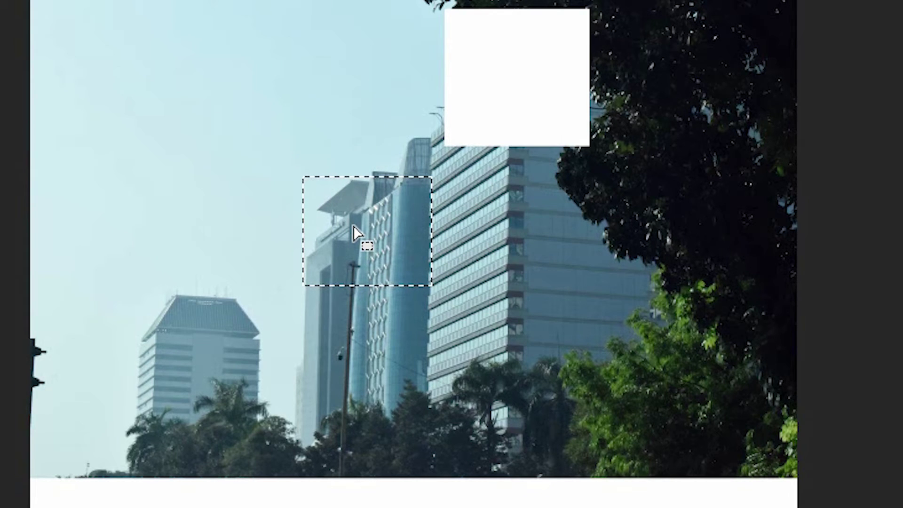
right_click(358, 226)
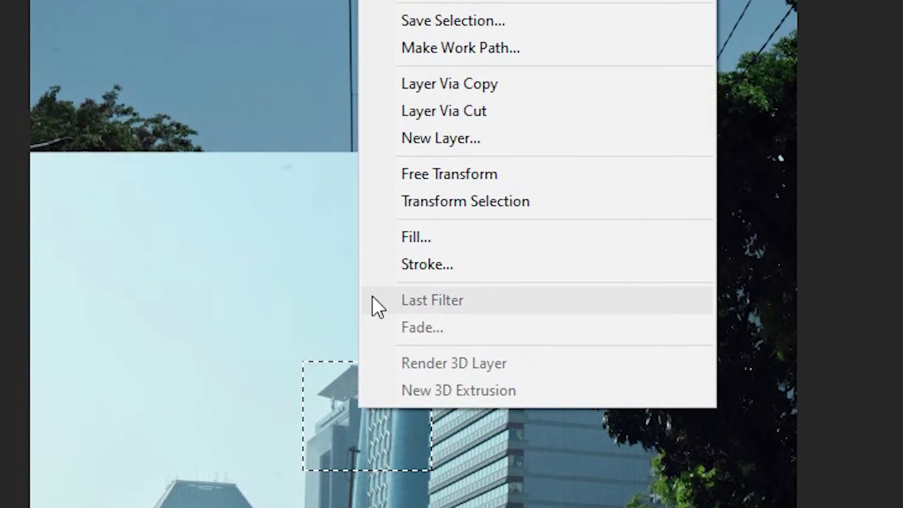
left_click(464, 109)
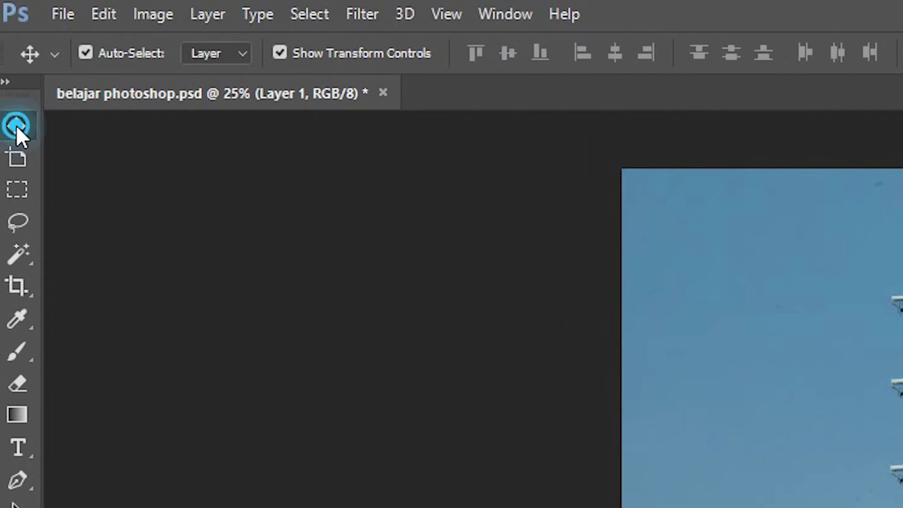
left_click(16, 126)
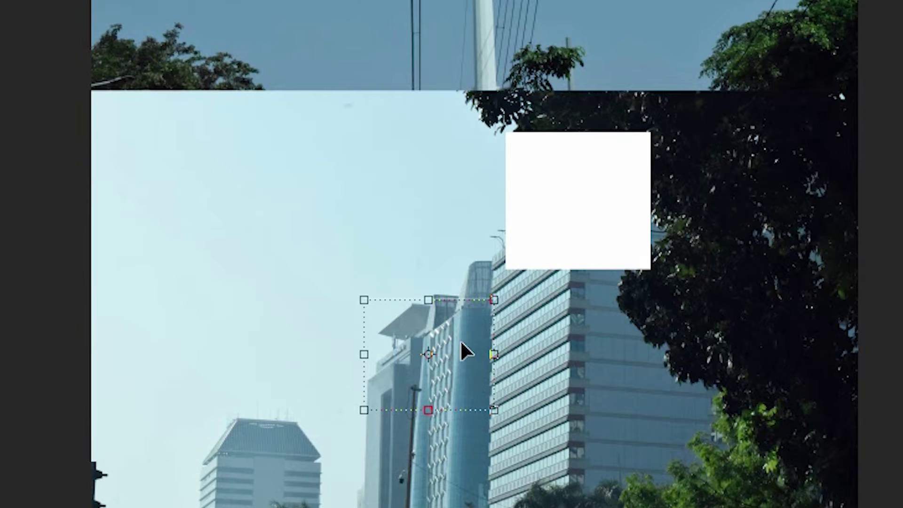
mouse_move(460, 337)
left_mouse_down()
mouse_move(459, 357)
mouse_move(521, 358)
left_mouse_up()
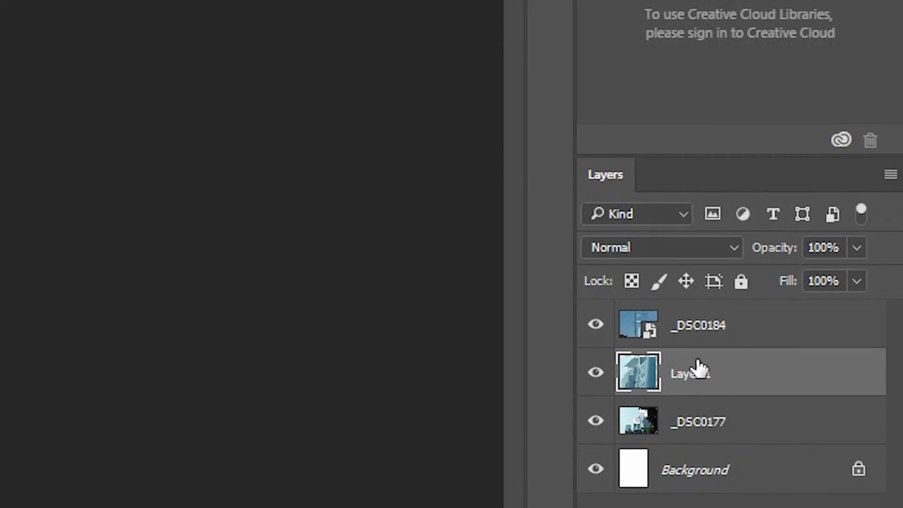
left_click(181, 259)
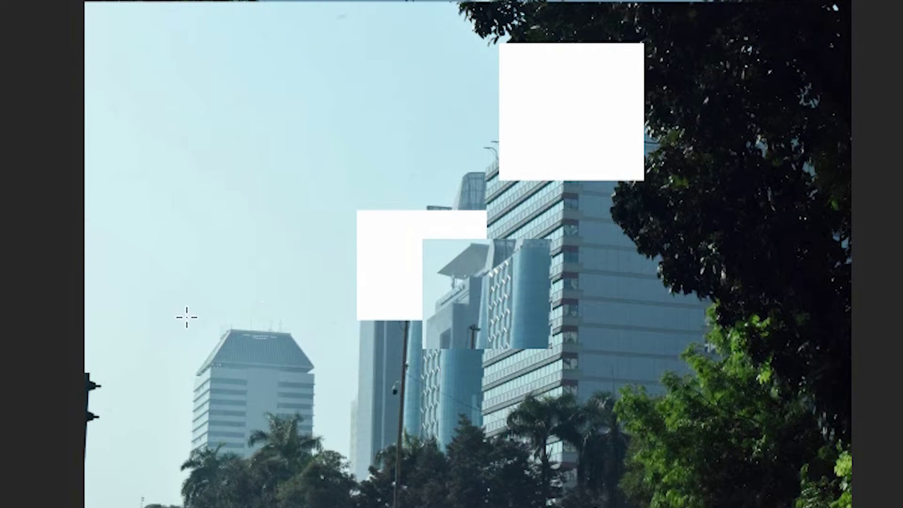
Copy the left tower's top from _DSC0177 onto Layer 2 and shift it right, slightly lower
left_click_drag(177, 313, 228, 369)
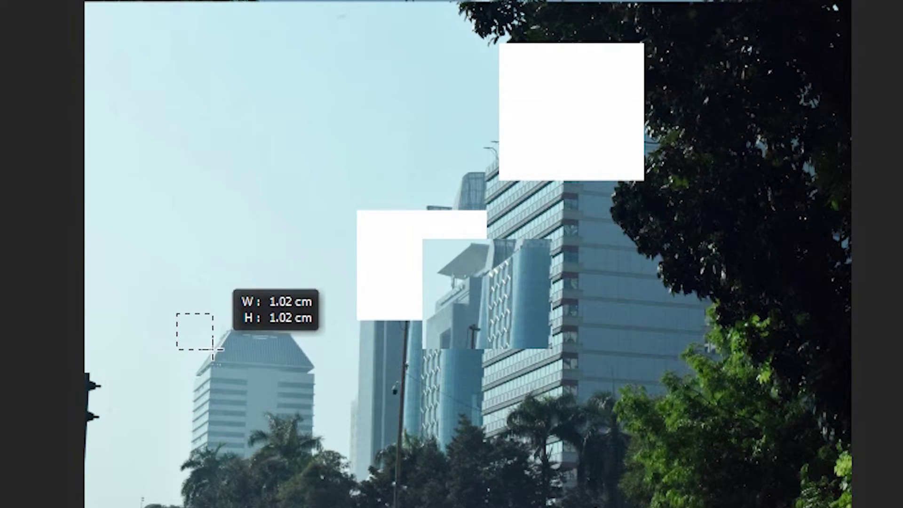
left_click_drag(228, 369, 289, 426)
left_click(732, 405)
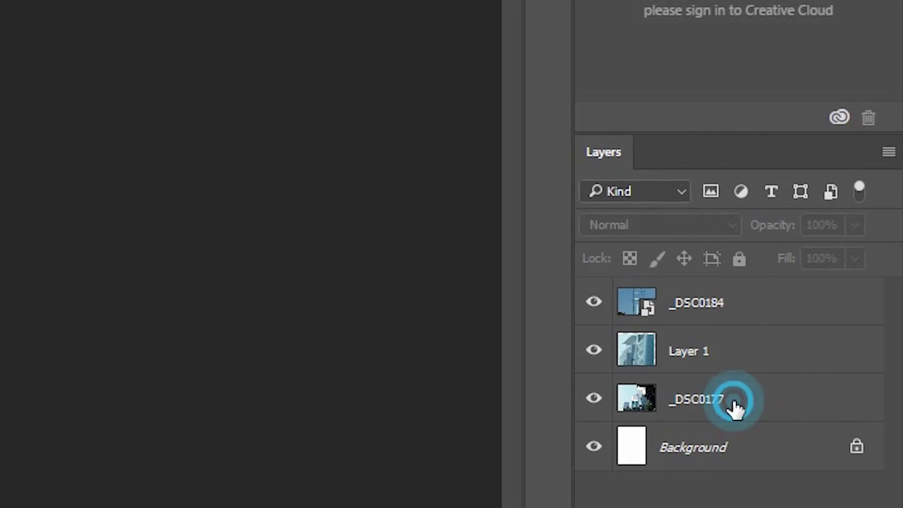
left_click(695, 409)
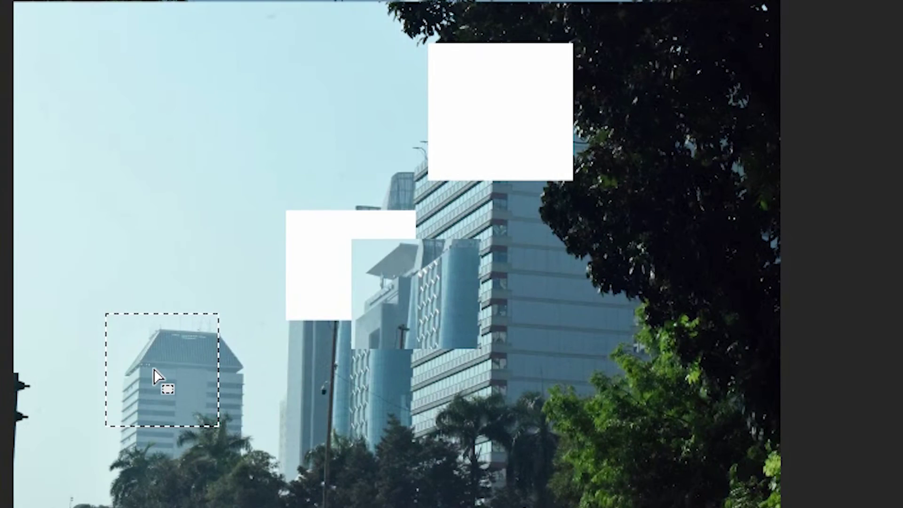
right_click(154, 368)
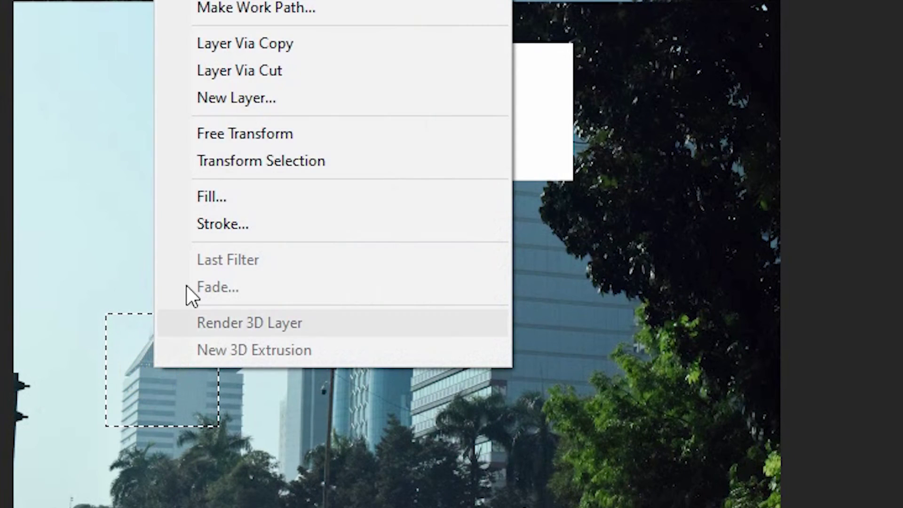
left_click(298, 44)
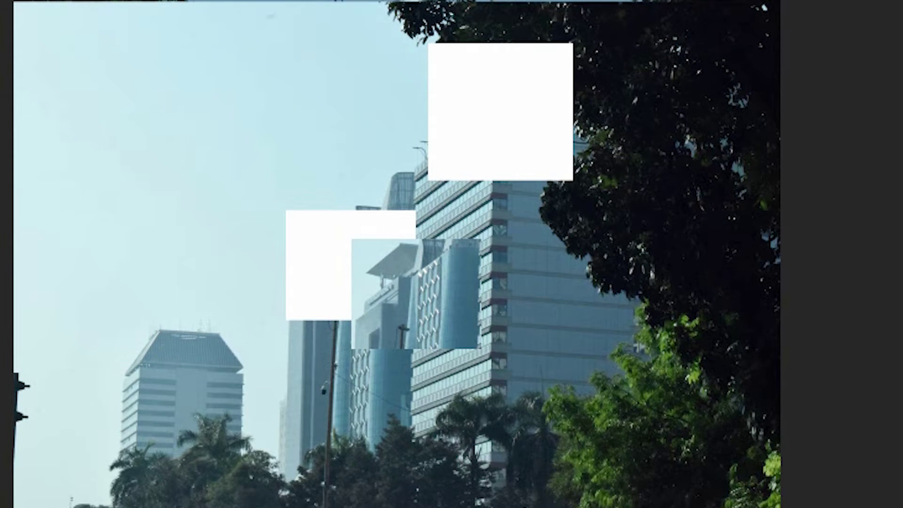
key("v")
mouse_move(183, 358)
left_mouse_down()
mouse_move(270, 368)
mouse_move(289, 391)
left_mouse_up()
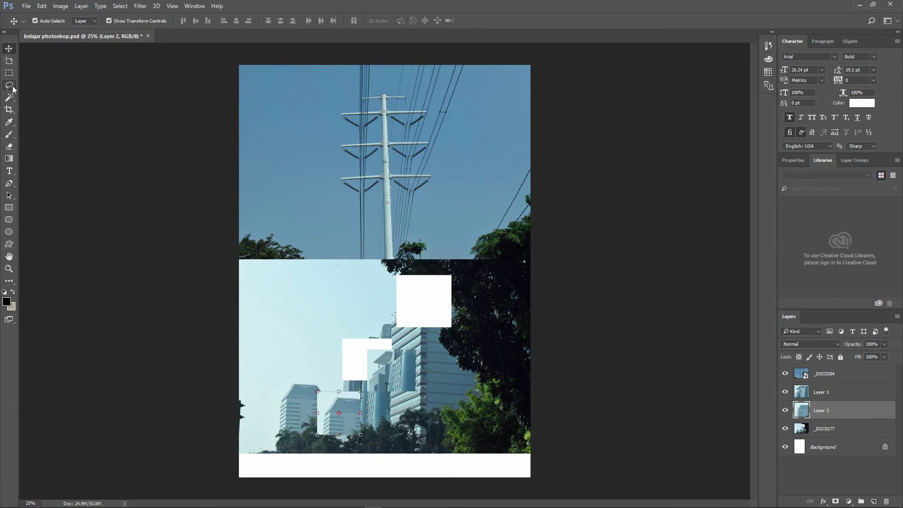
left_click(14, 88)
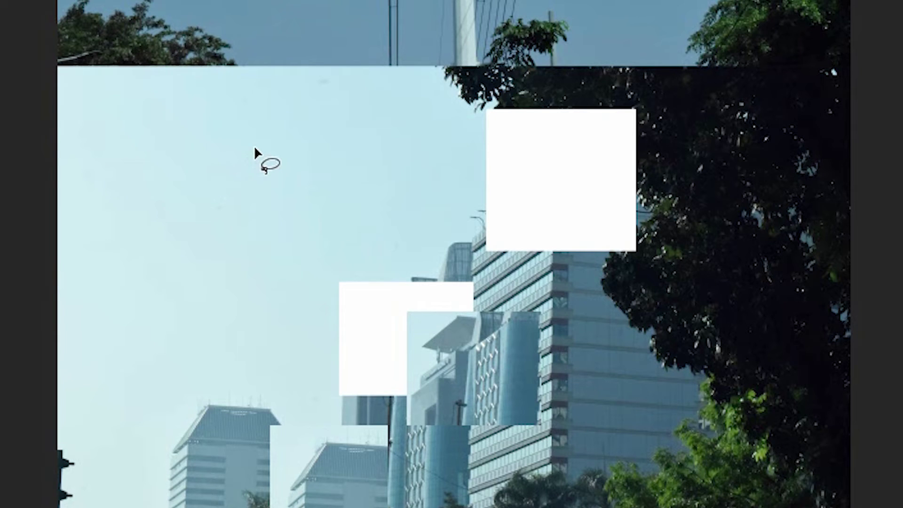
left_click(254, 149)
left_click_drag(166, 178, 149, 210)
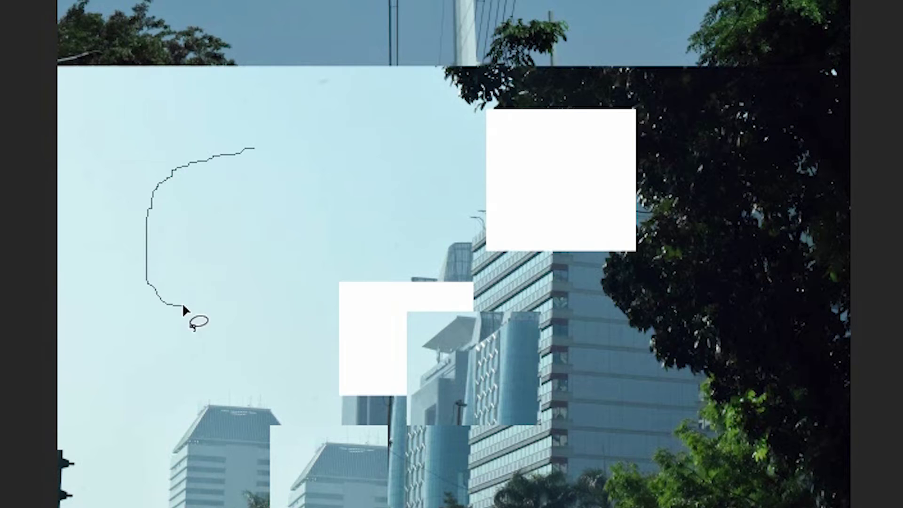
left_click_drag(314, 292, 292, 181)
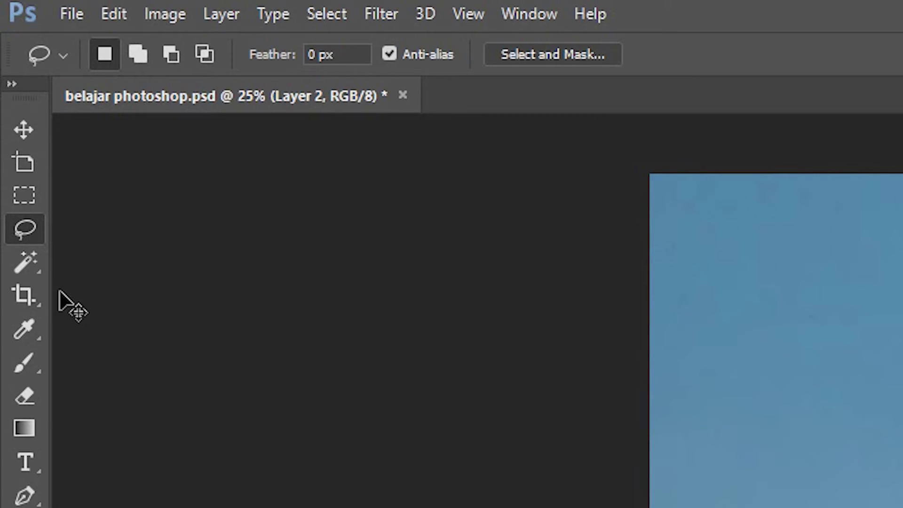
left_click(30, 262)
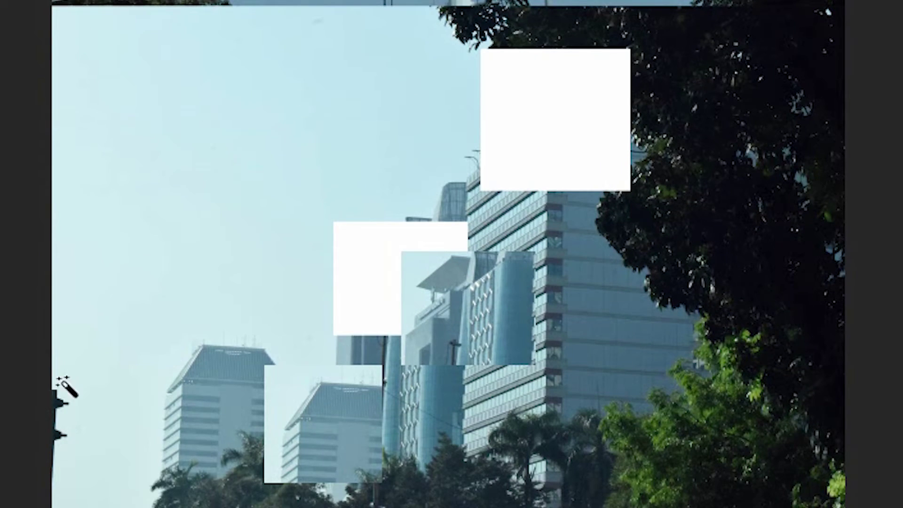
left_click(197, 96)
left_click(135, 78)
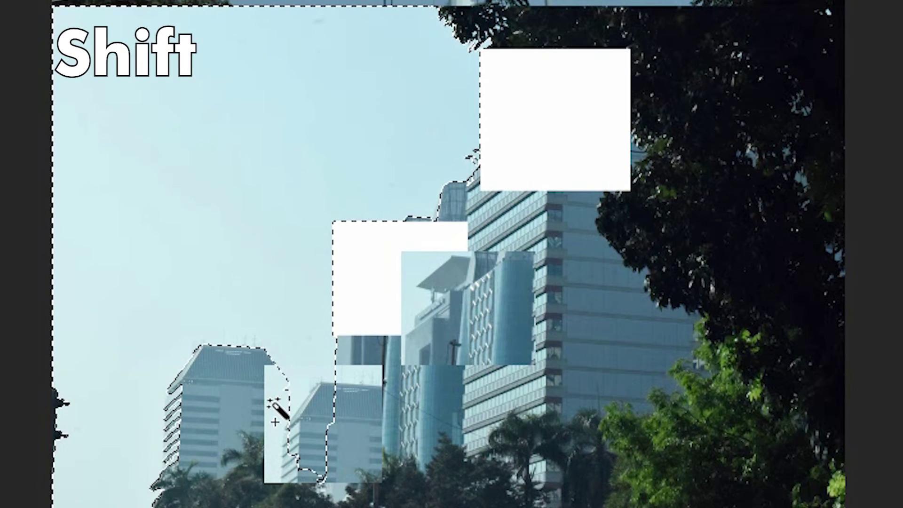
left_click(276, 387, "shift")
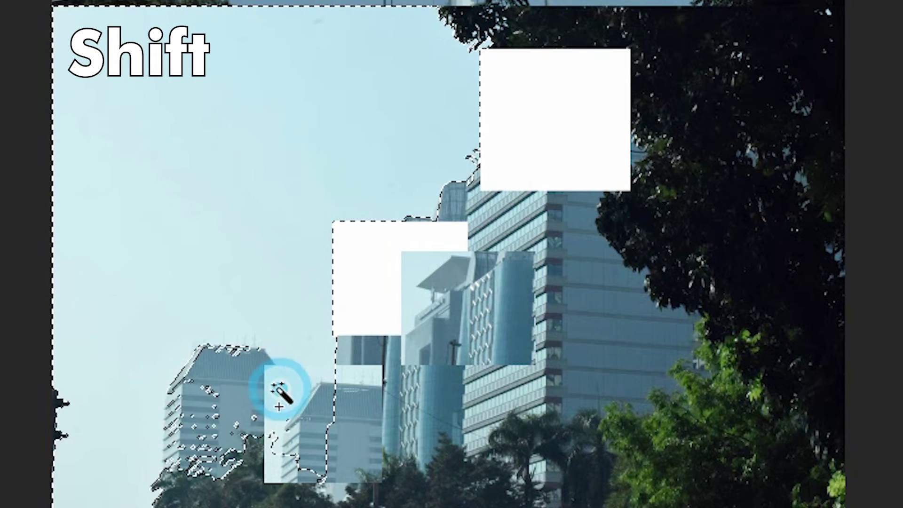
left_click(275, 454, "shift")
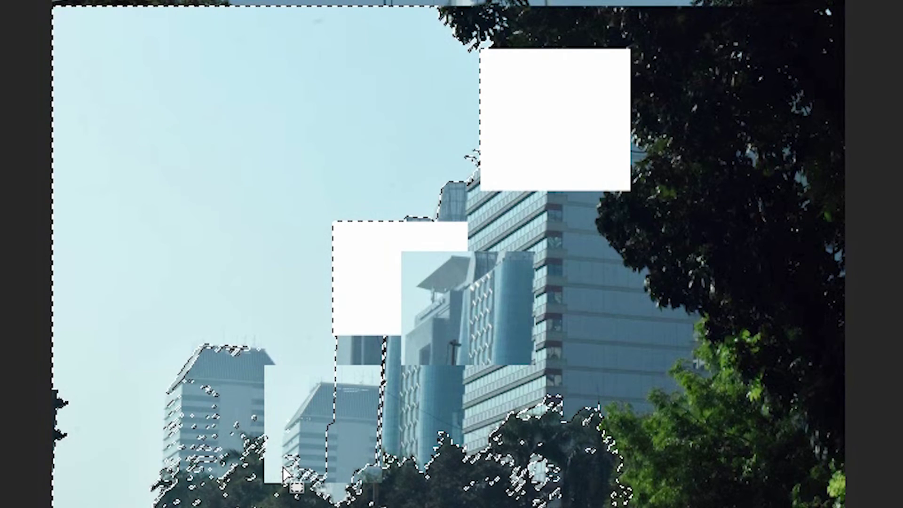
left_click(265, 499, "alt")
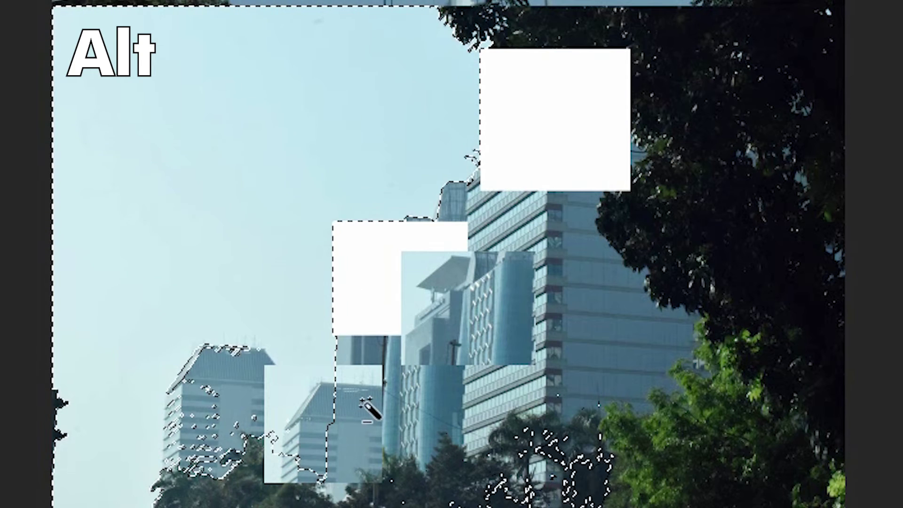
left_click(329, 417, "alt")
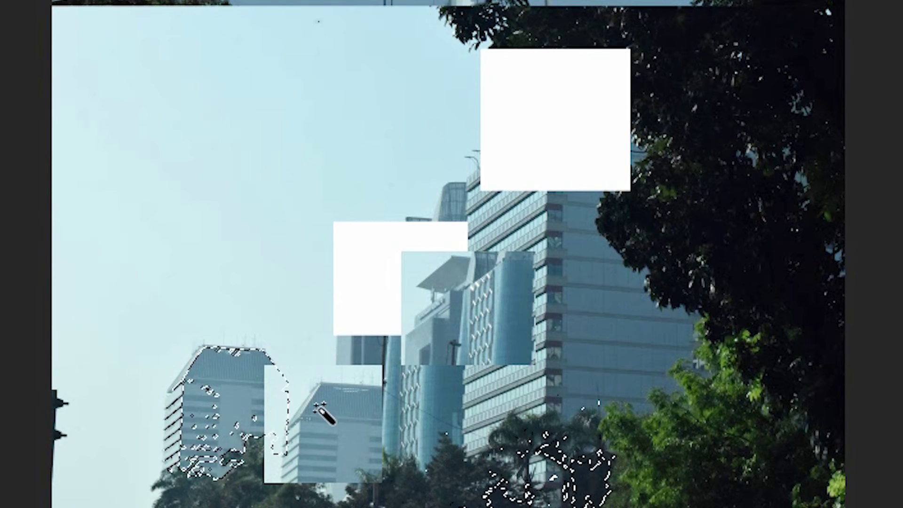
key("ctrl+d")
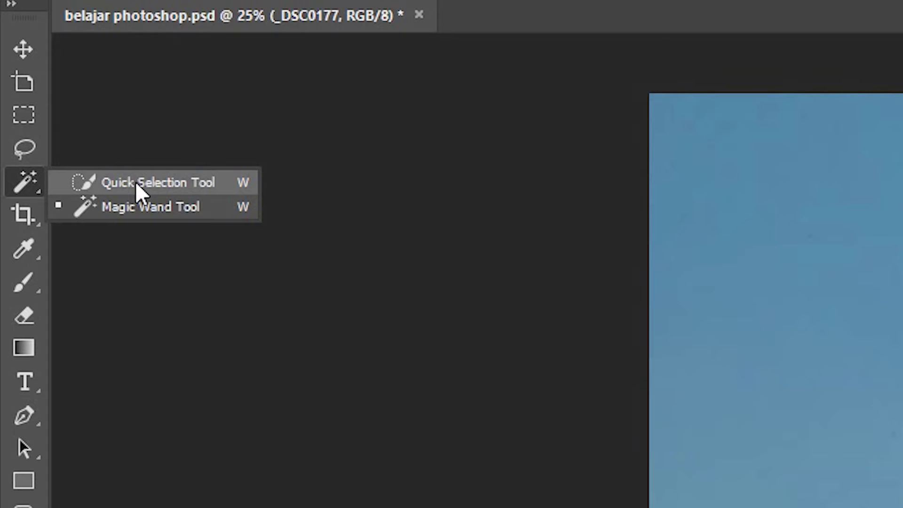
Switch to Quick Selection with a brush size of about 89 px
left_click(136, 184)
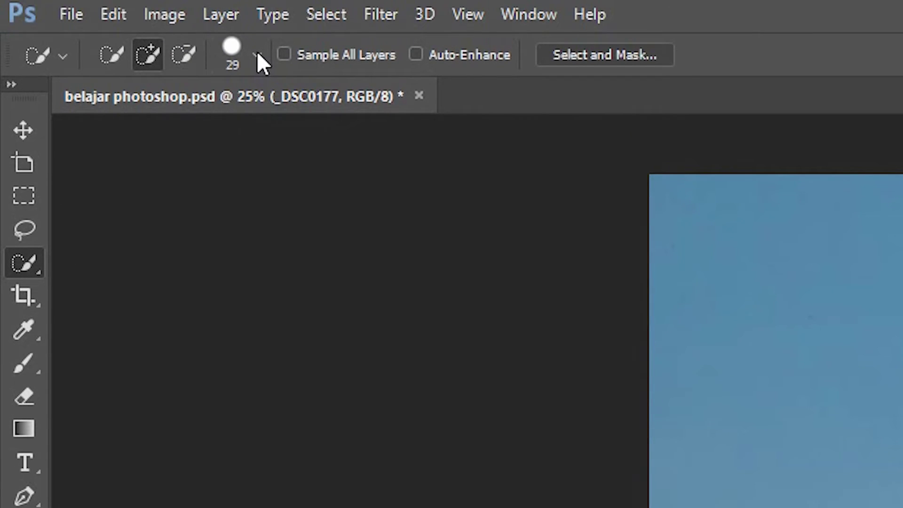
left_click(257, 56)
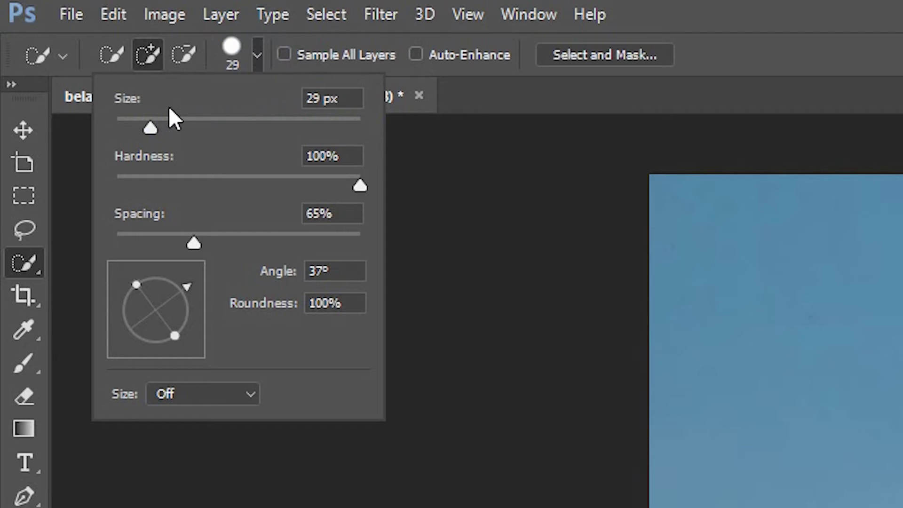
left_click_drag(149, 129, 227, 133)
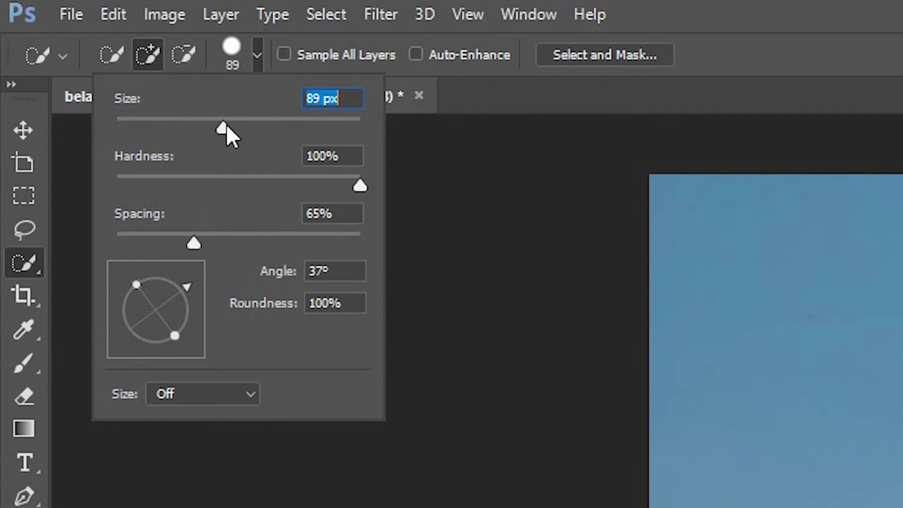
key("Return")
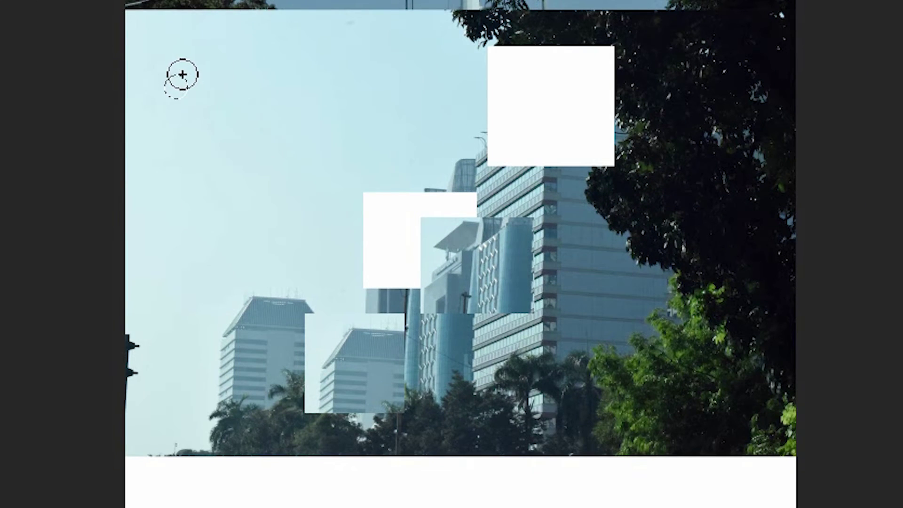
Paint over the sky and trim the selection along the left rooftops and treeline
mouse_move(175, 85)
left_mouse_down()
mouse_move(224, 64)
mouse_move(194, 118)
left_mouse_up()
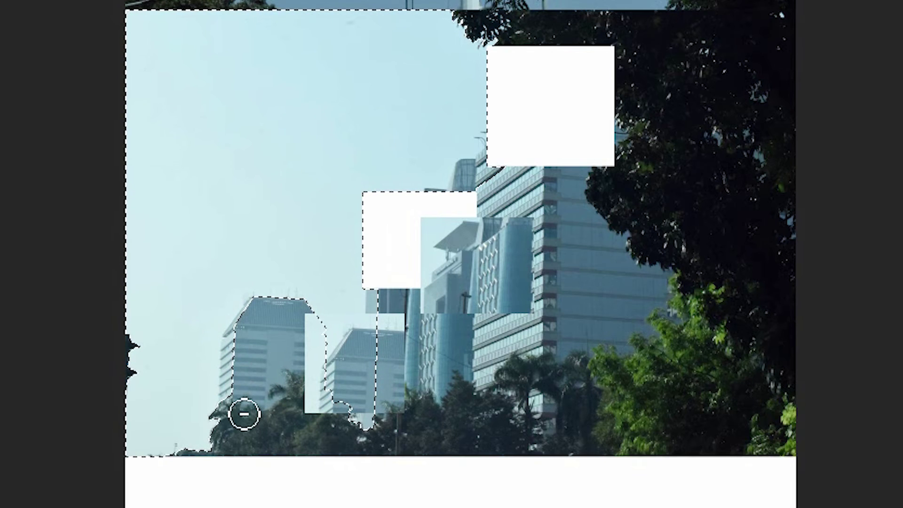
mouse_move(243, 414)
left_mouse_down()
mouse_move(236, 405)
mouse_move(240, 346)
left_mouse_up()
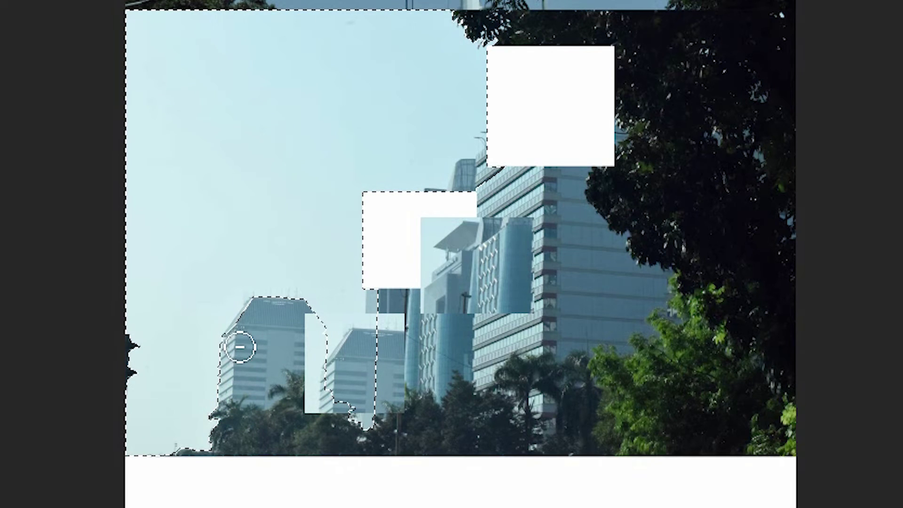
left_click(246, 331)
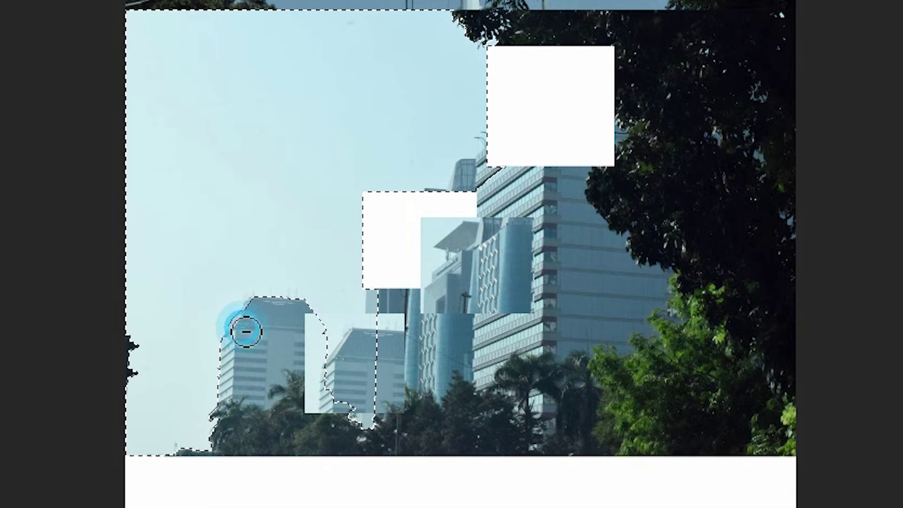
left_click(252, 316)
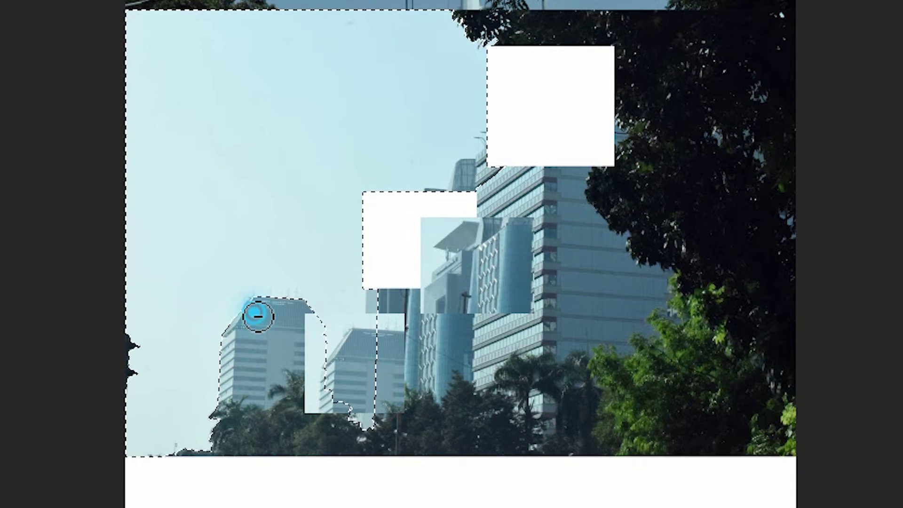
left_click(238, 337)
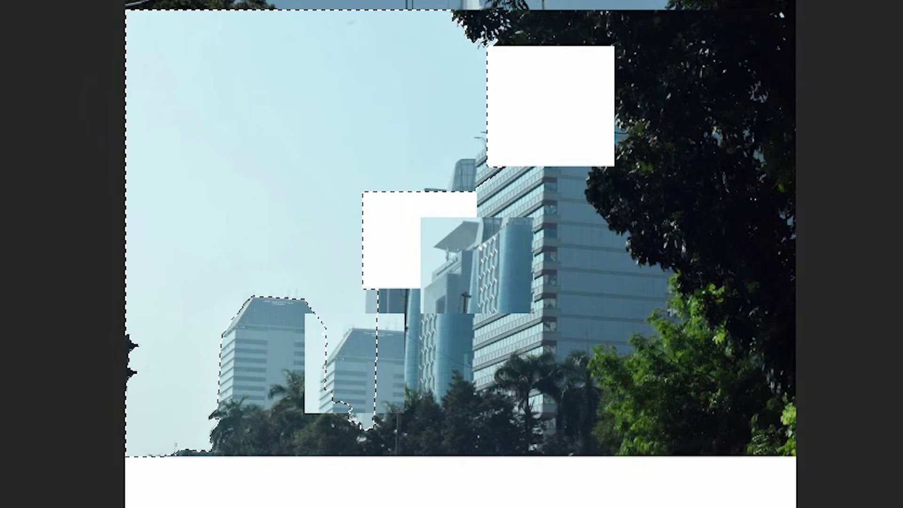
mouse_move(319, 338)
left_mouse_down()
mouse_move(327, 359)
mouse_move(317, 424)
mouse_move(304, 337)
left_mouse_up()
left_click(294, 414, "alt")
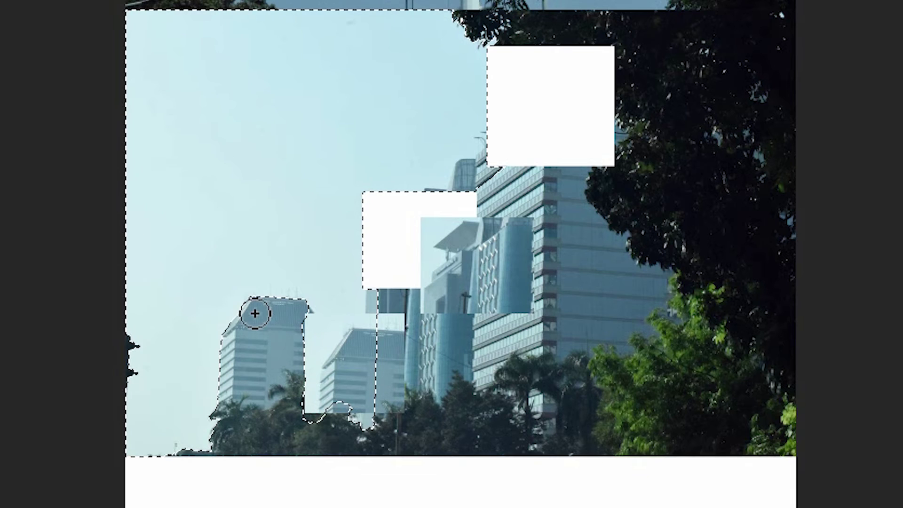
left_click(309, 430, "alt")
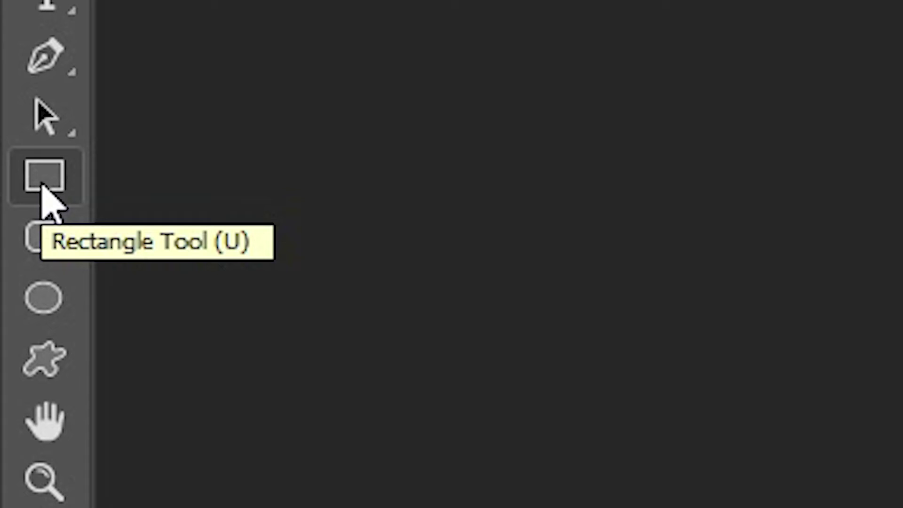
Draw a green rectangle and move the Rectangle 1 layer above _DSC0184
left_click(43, 185)
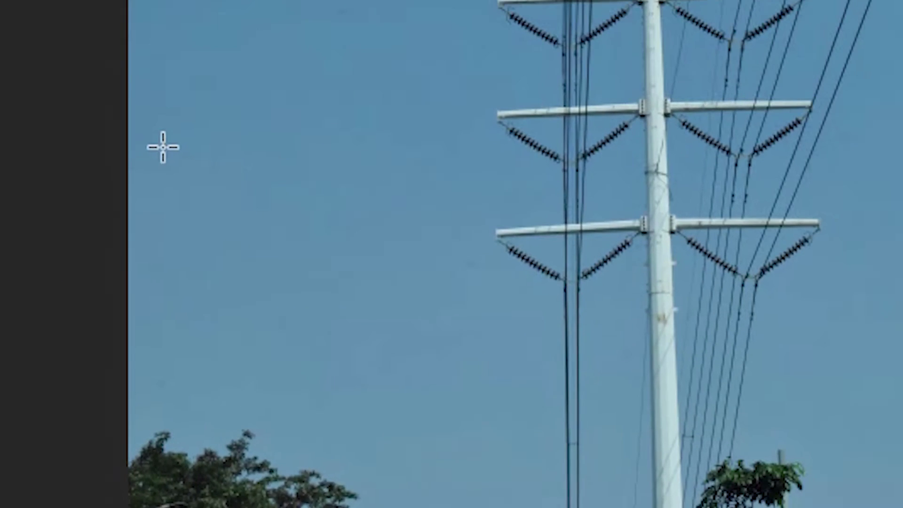
mouse_move(97, 173)
left_mouse_down()
mouse_move(144, 229)
mouse_move(334, 321)
left_mouse_up()
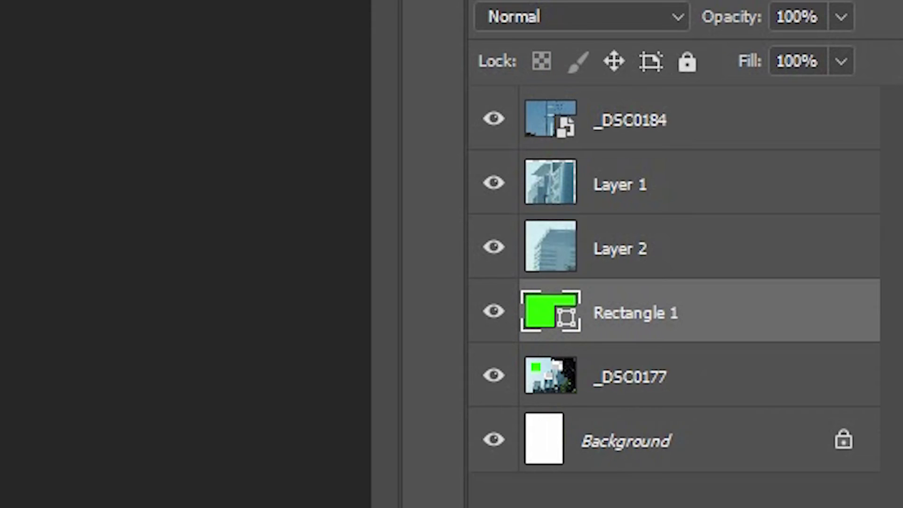
left_click_drag(615, 327, 615, 122)
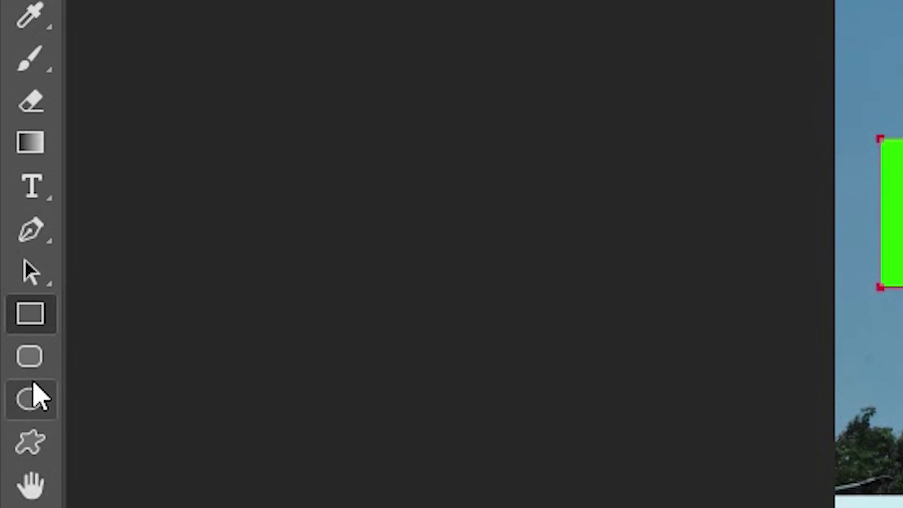
Add a 100 px rounded rectangle and a 10 px-radius square beside it in the sky
left_click(30, 358)
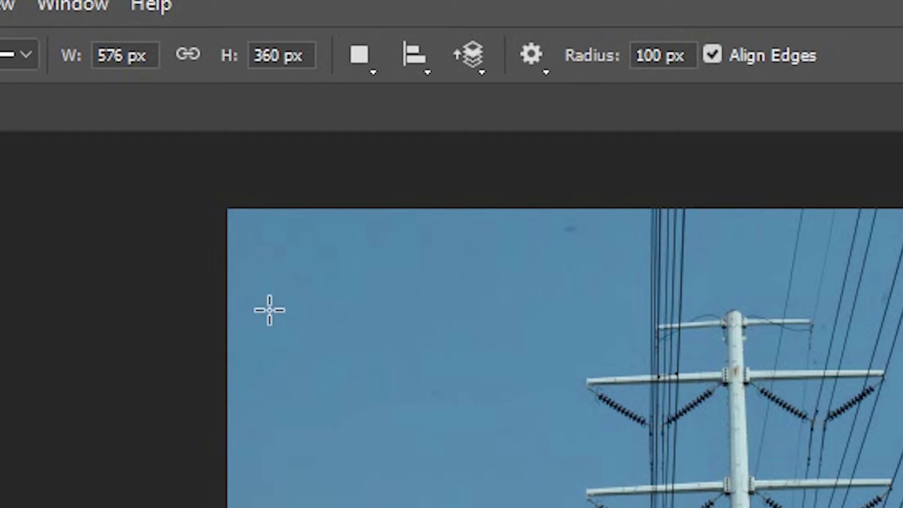
mouse_move(282, 264)
left_mouse_down()
mouse_move(374, 318)
mouse_move(524, 431)
left_mouse_up()
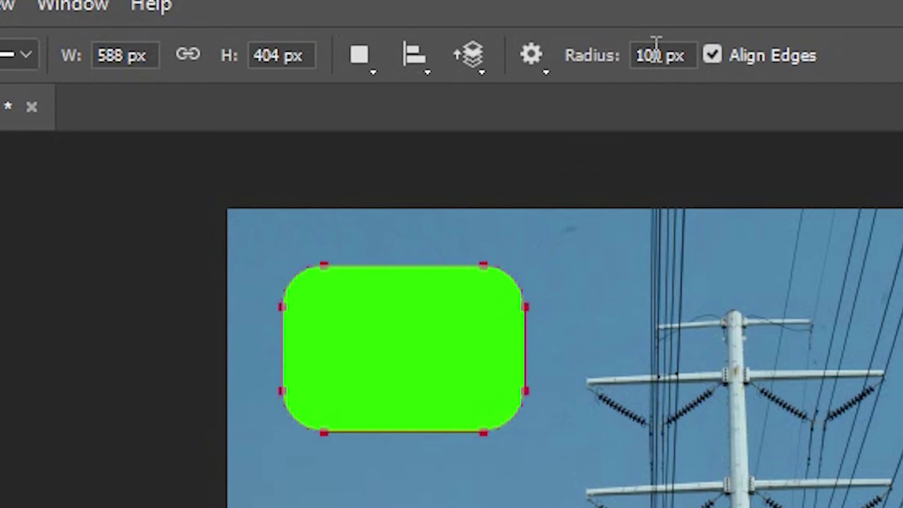
left_click_drag(668, 49, 648, 54)
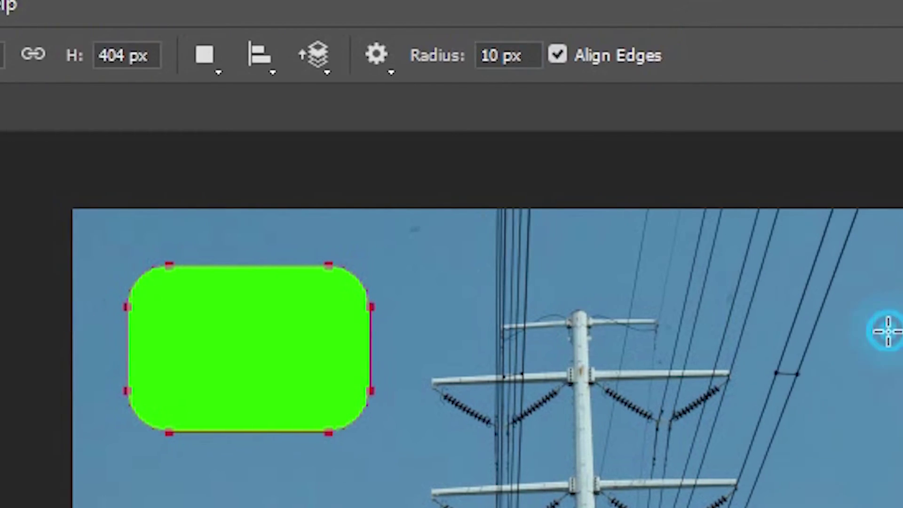
left_click_drag(656, 332, 826, 490)
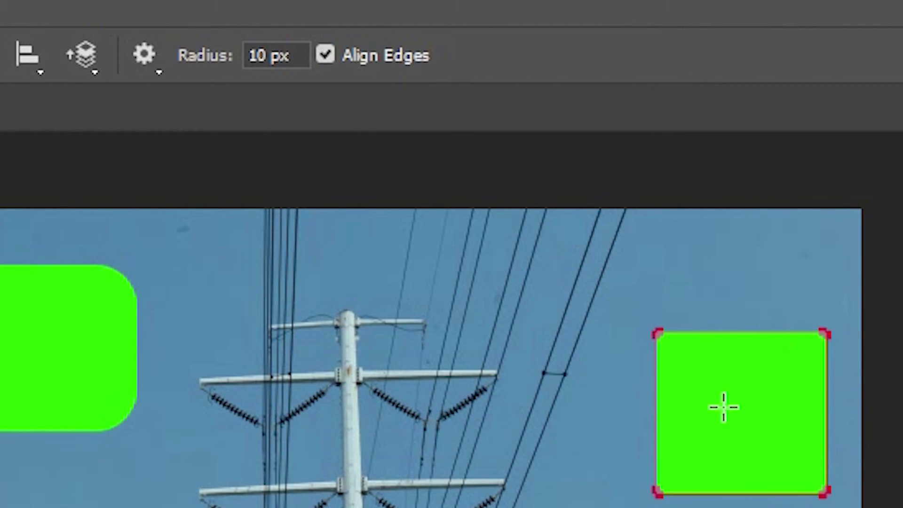
key("v")
left_click_drag(704, 368, 227, 306)
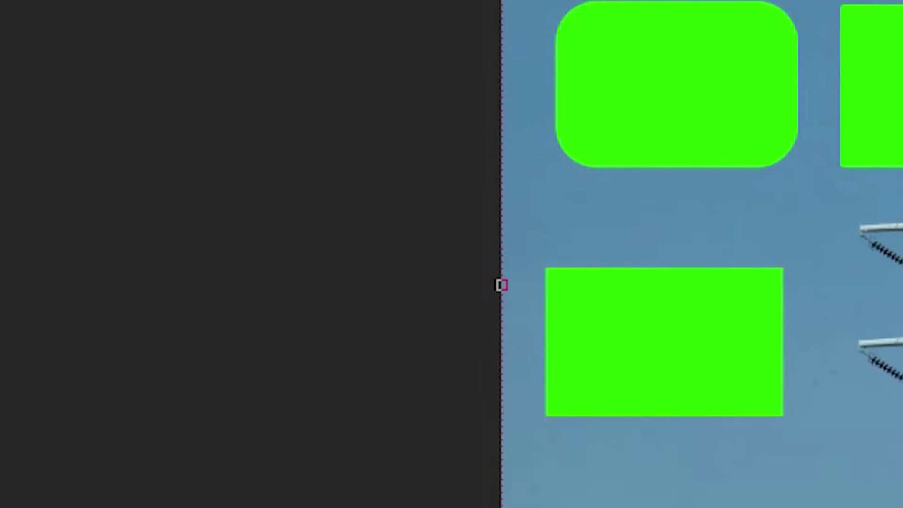
Draw a green circle over the pylon with the Ellipse tool
left_click(41, 267)
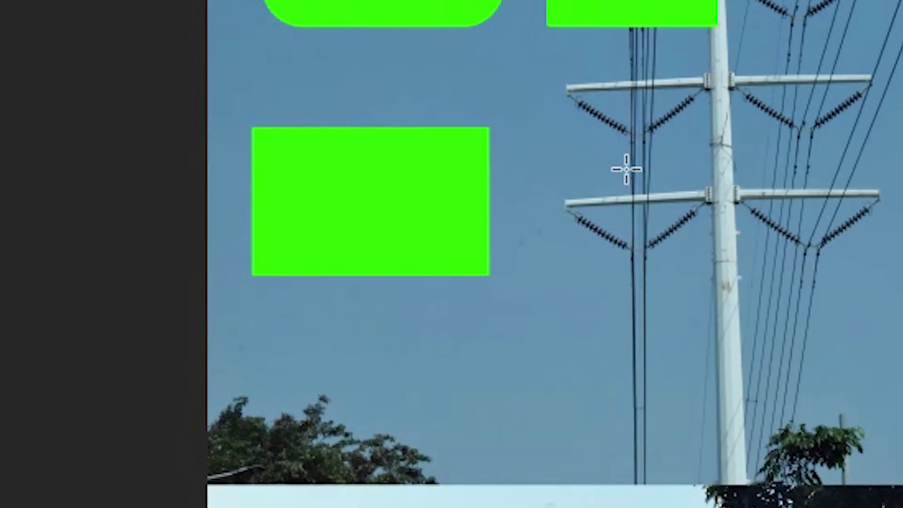
mouse_move(372, 186)
left_mouse_down()
mouse_move(582, 353)
mouse_move(561, 277)
left_mouse_up()
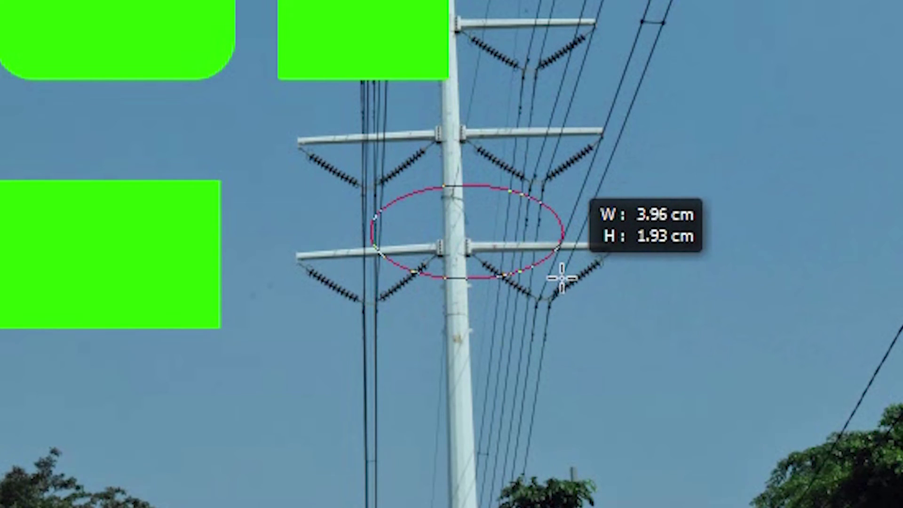
left_click_drag(561, 277, 774, 431)
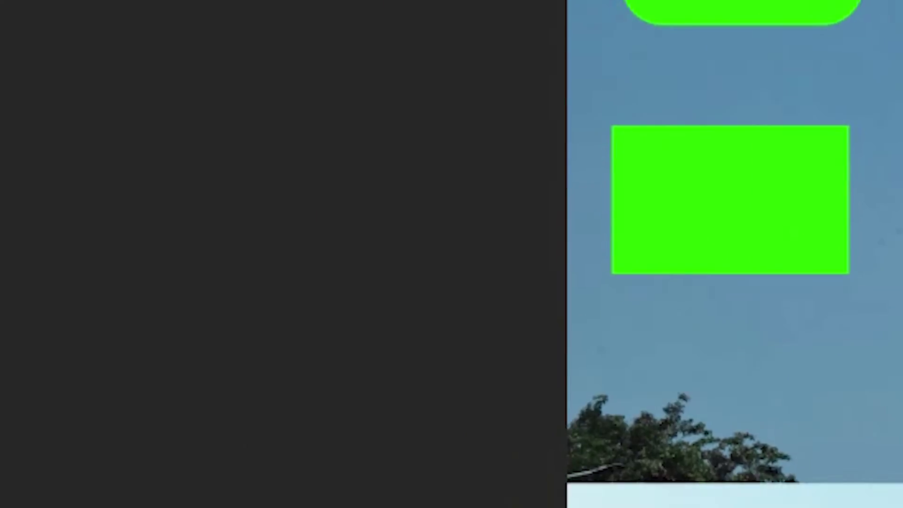
Load the All shape set into the Custom Shape picker
left_click(22, 411)
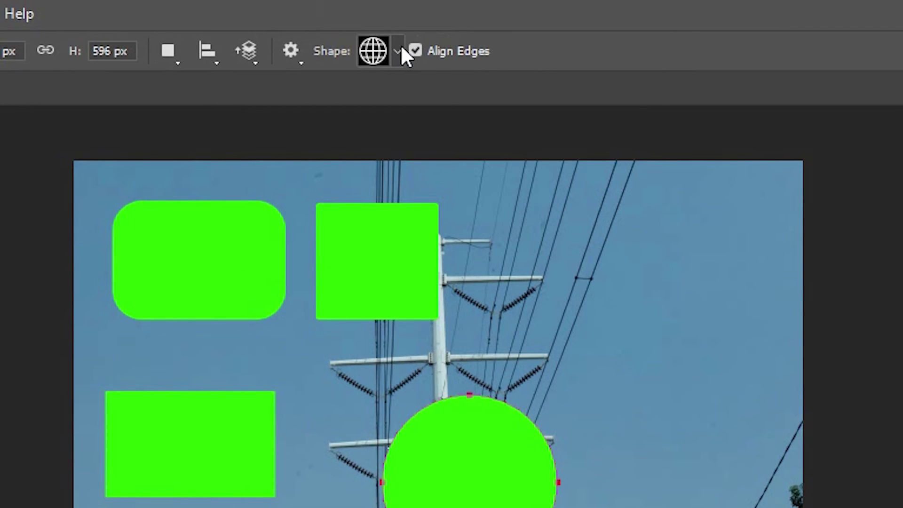
left_click(400, 47)
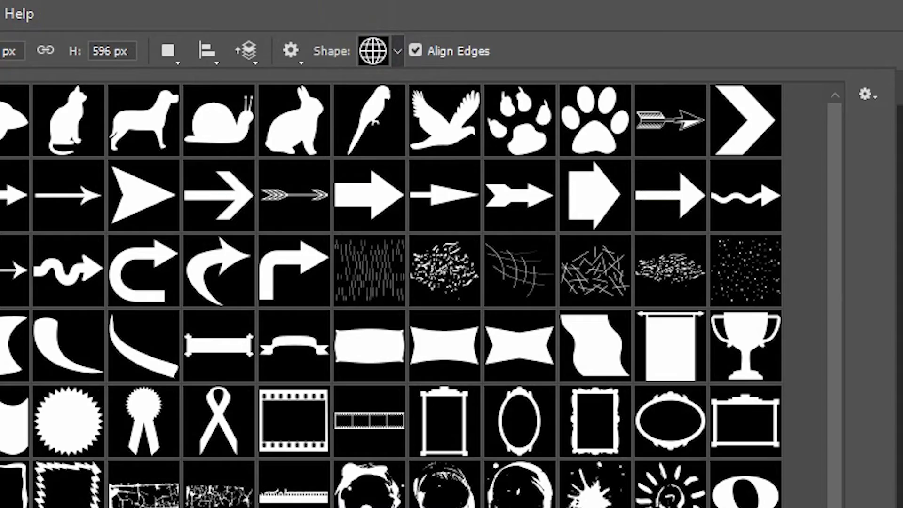
scroll(421, 294, "down", 2)
scroll(421, 294, "down", 7)
scroll(420, 294, "down", 5)
scroll(420, 294, "up", 3)
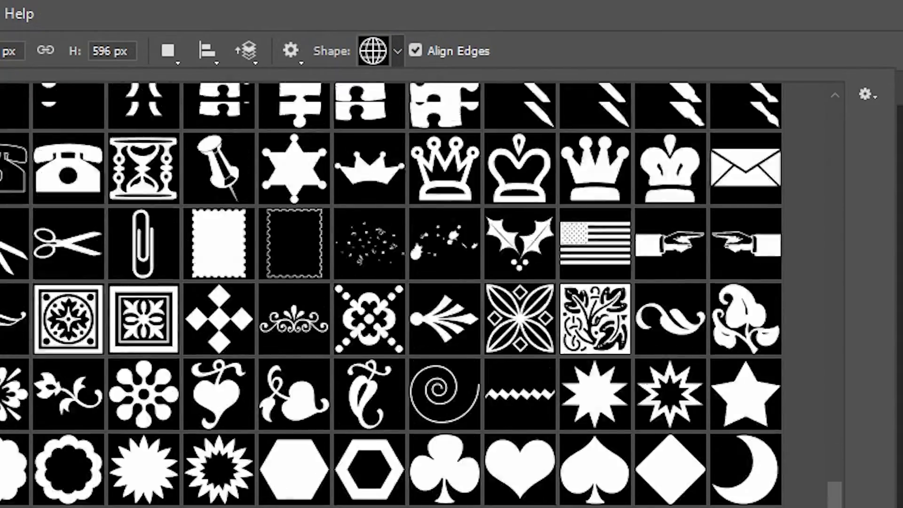
scroll(618, 163, "up", 3)
scroll(618, 162, "up", 4)
scroll(619, 162, "up", 2)
scroll(618, 162, "up", 2)
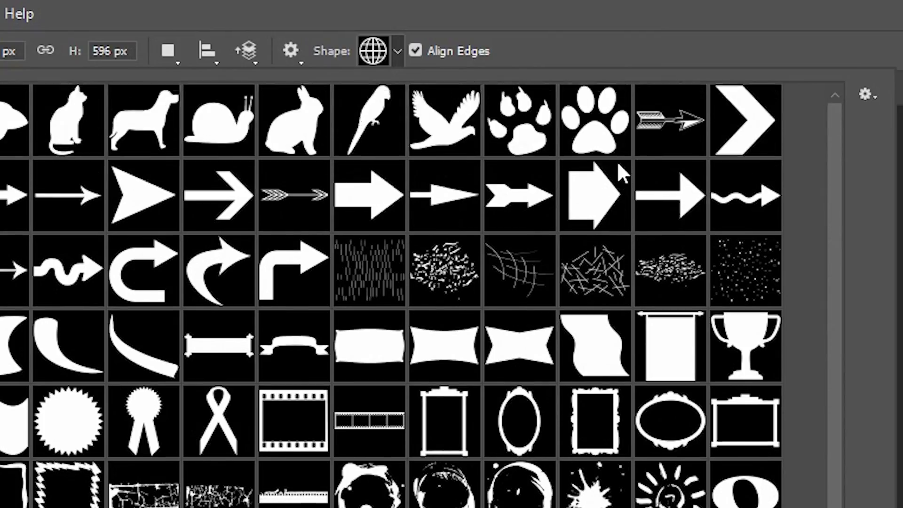
left_click(870, 95)
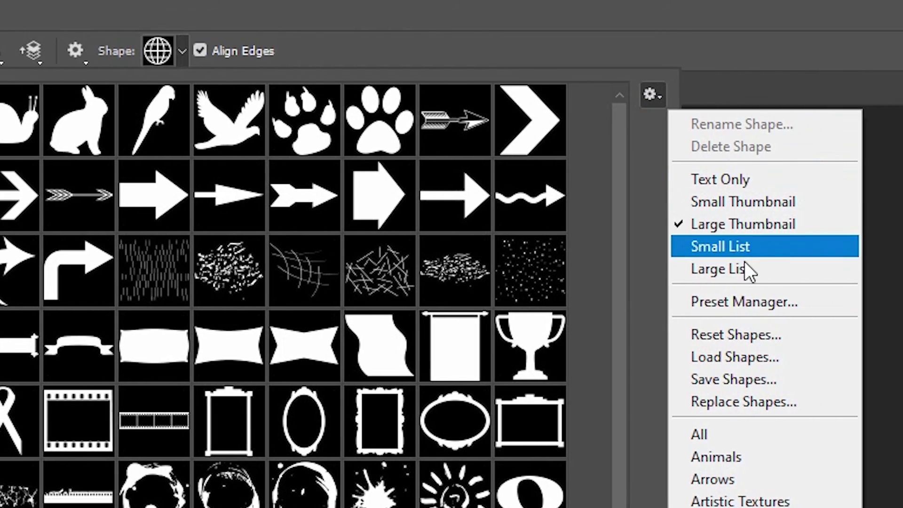
left_click(769, 438)
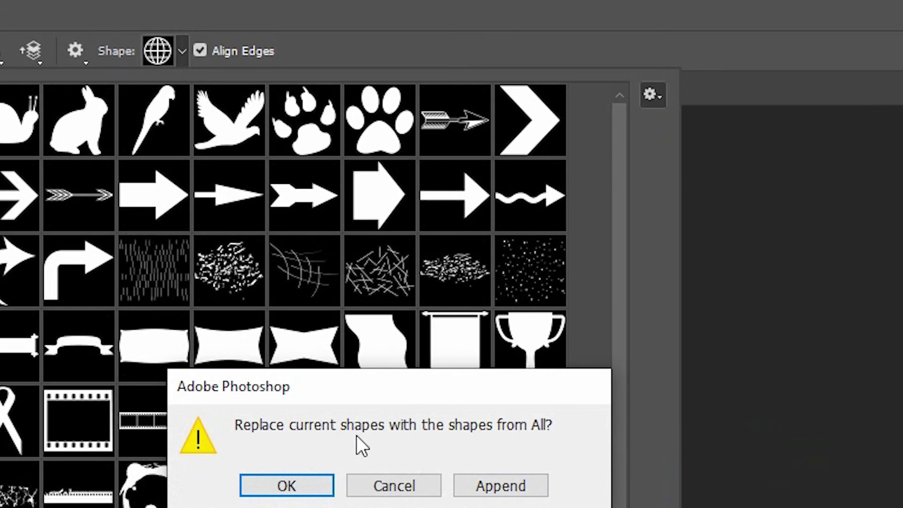
left_click(298, 477)
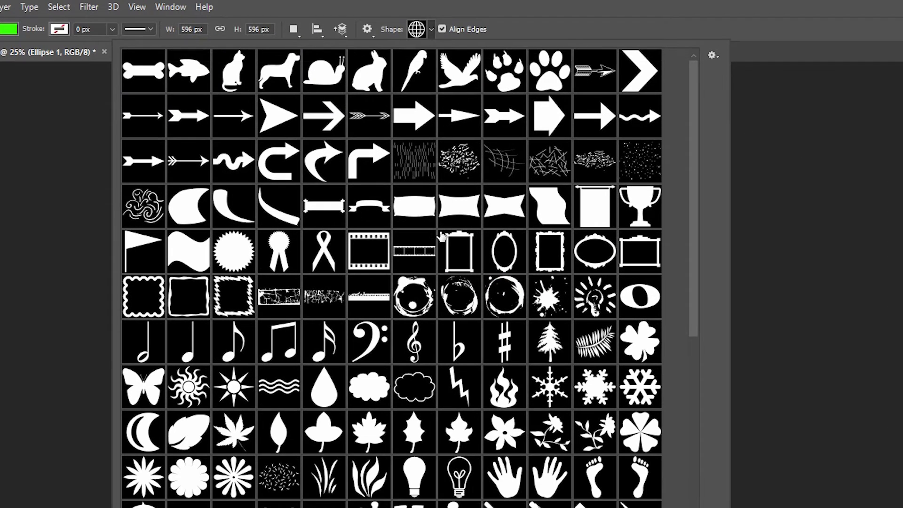
Draw a bold green right-pointing arrow in the sky right of the pylon
scroll(277, 185, "down", 1)
scroll(278, 186, "down", 1)
scroll(278, 185, "down", 1)
scroll(277, 186, "up", 1)
scroll(244, 150, "up", 2)
left_click(336, 122)
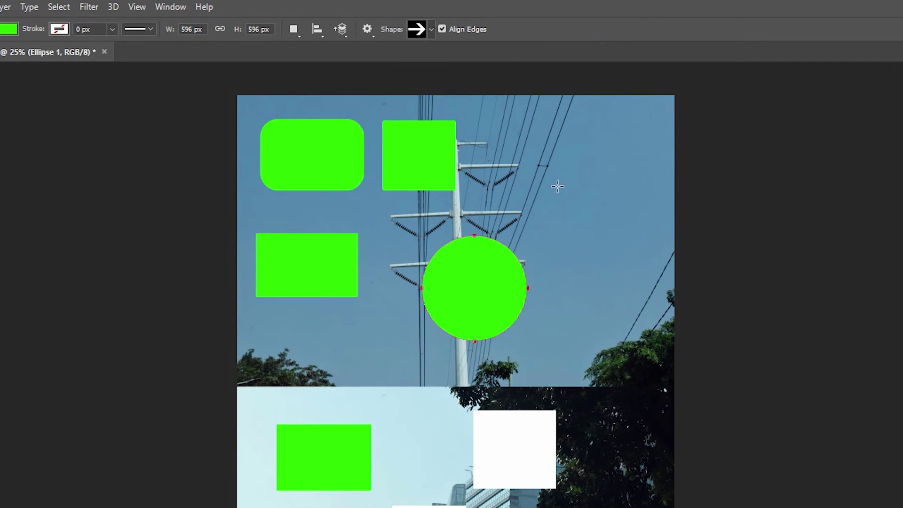
left_click_drag(517, 141, 618, 200)
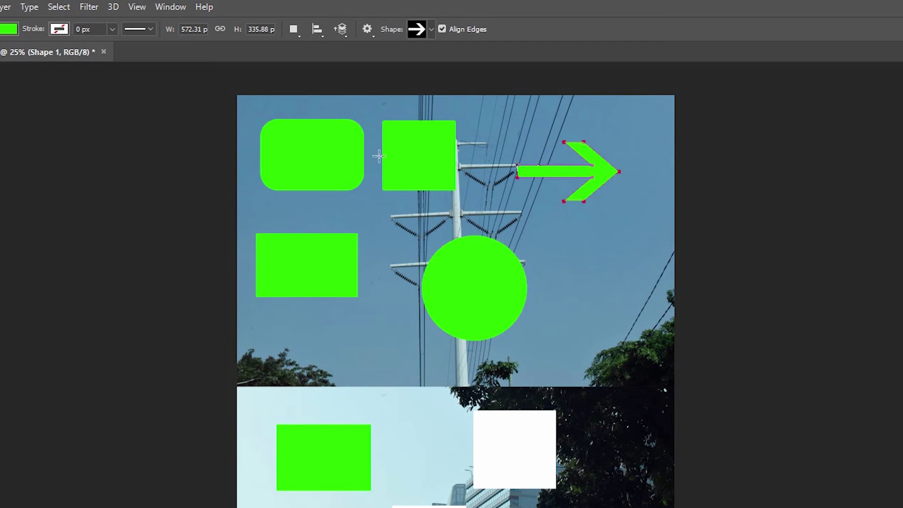
key("v")
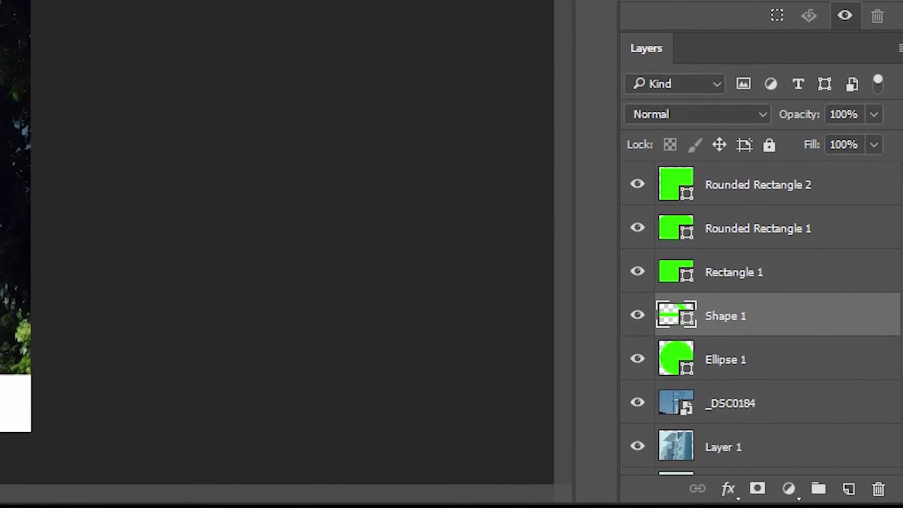
Select the Rectangle 1 layer and change its fill to solid red, hex ff0000
key("alt+shift+bracketleft")
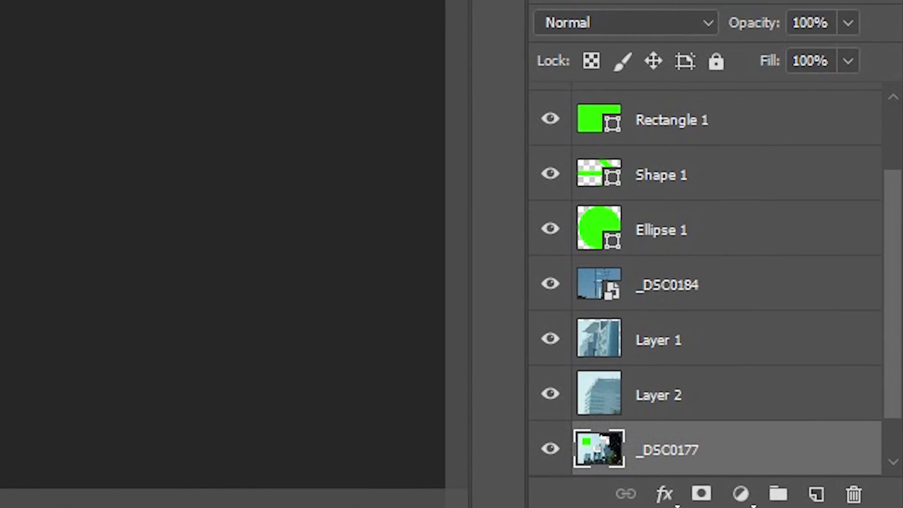
left_click(671, 120)
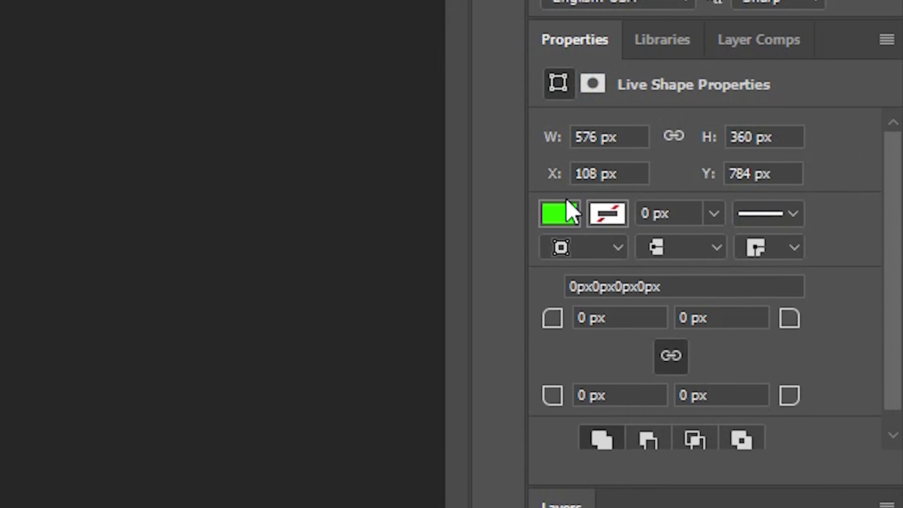
left_click(559, 215)
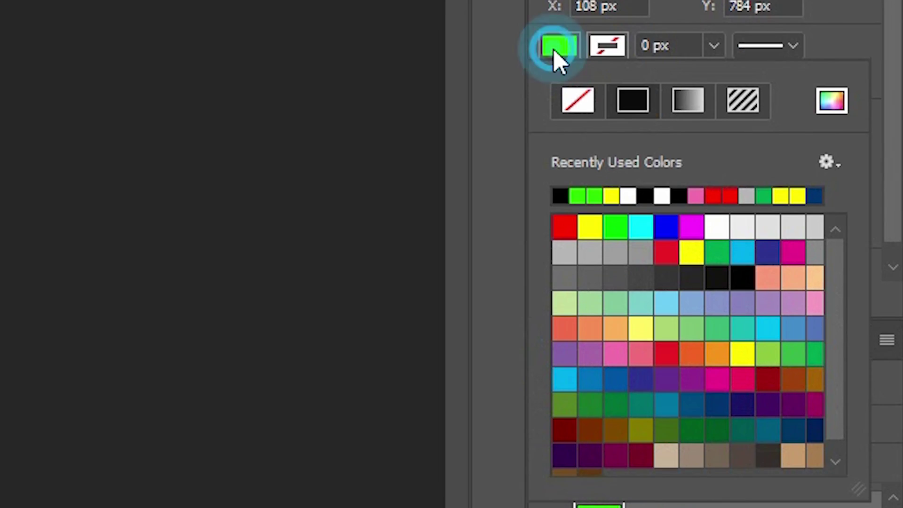
left_click(600, 256)
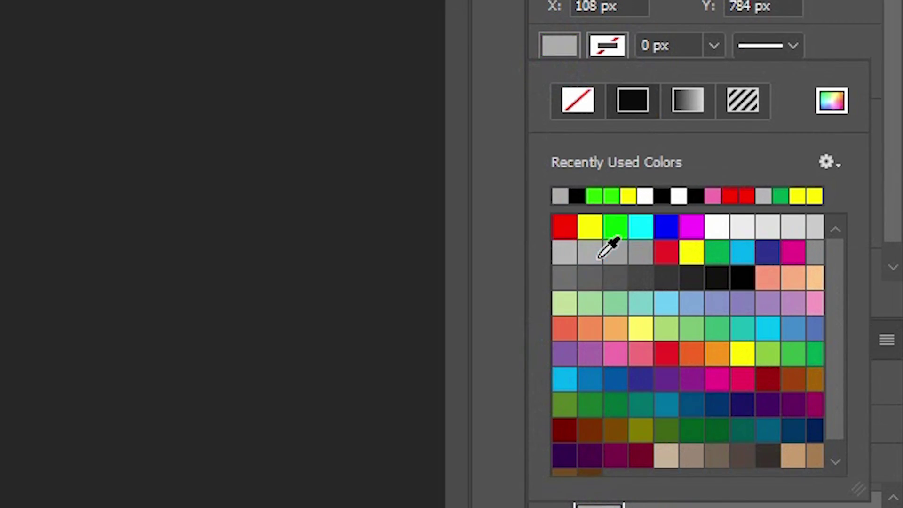
left_click(641, 379)
left_click(641, 278)
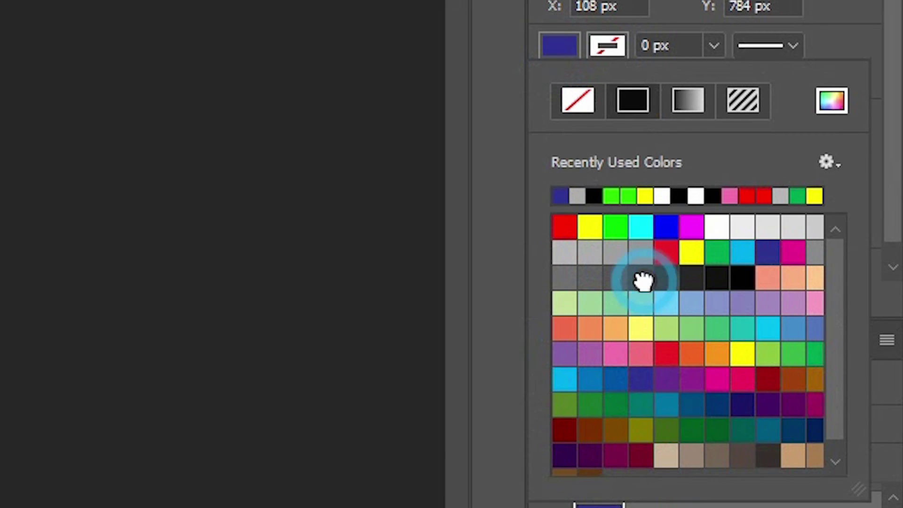
left_click(830, 100)
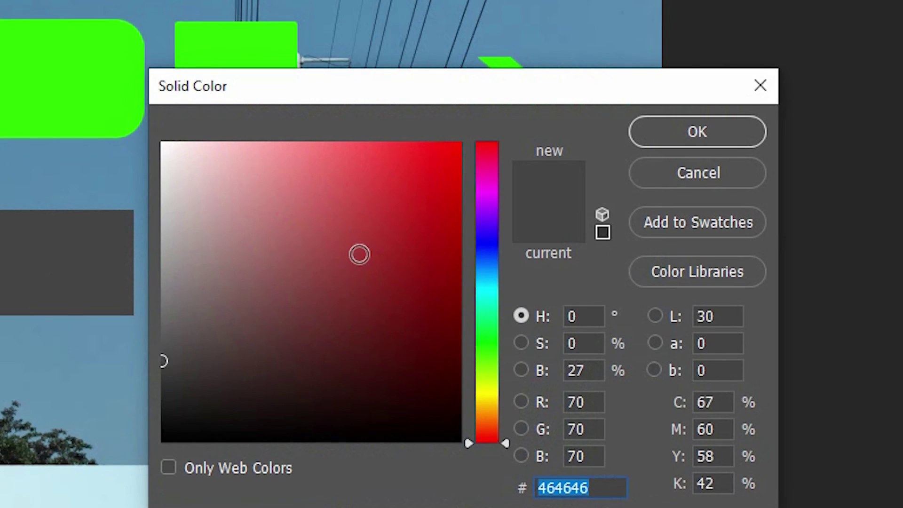
type("ff0000")
left_click(682, 128)
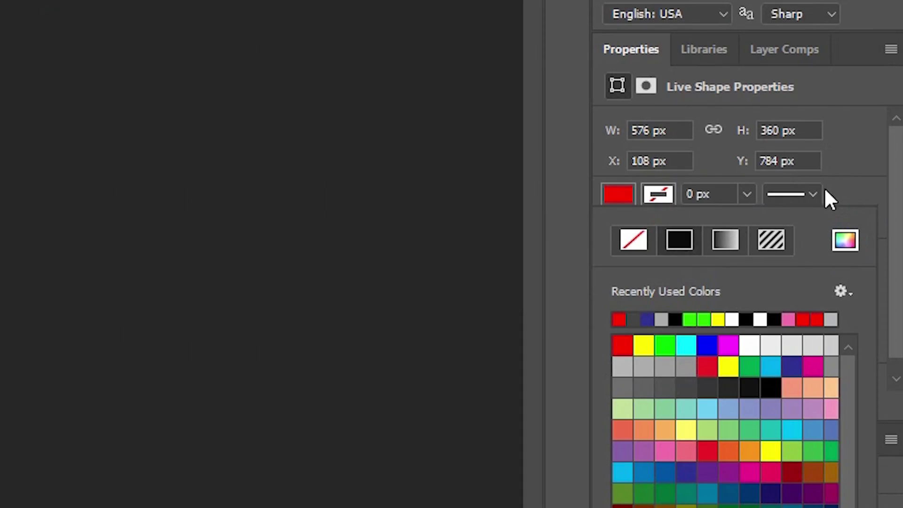
left_click(838, 195)
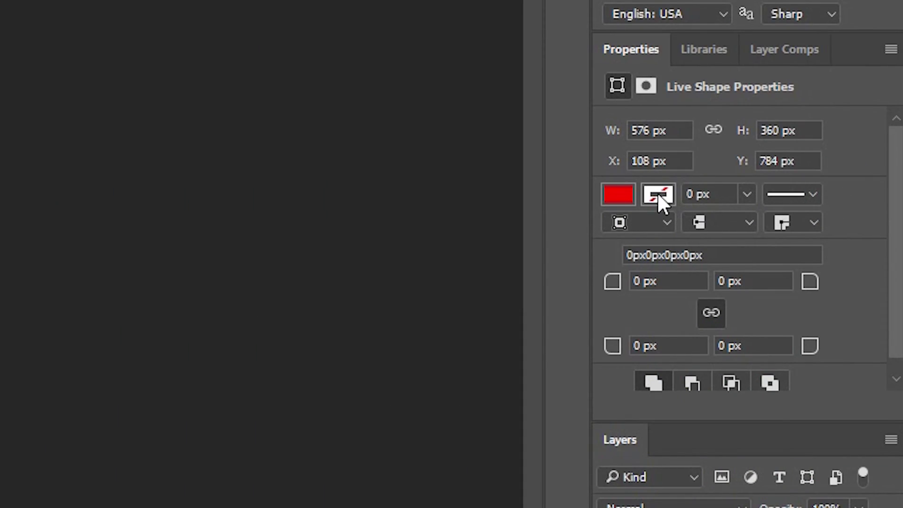
Give the red rectangle a green stroke about 4.68 px wide
left_click(669, 188)
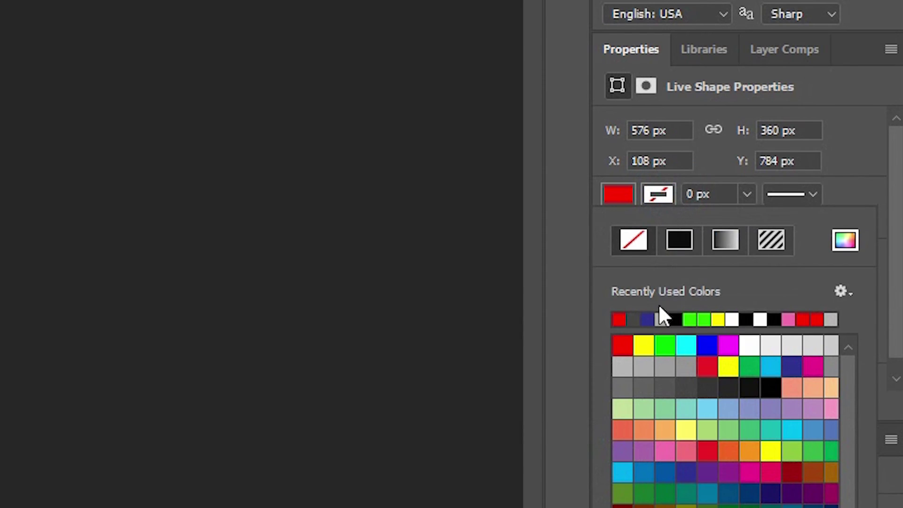
left_click(666, 346)
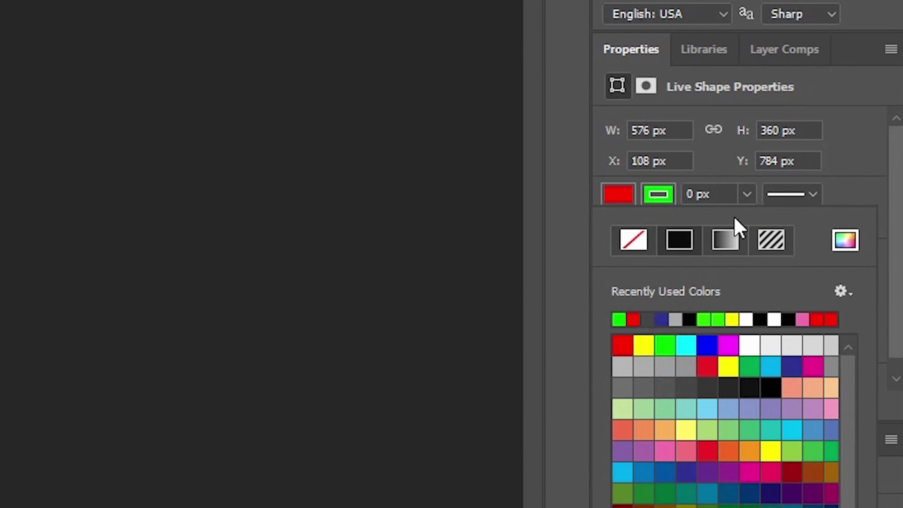
left_click(742, 190)
mouse_move(750, 220)
left_mouse_down()
mouse_move(803, 213)
mouse_move(764, 227)
left_mouse_up()
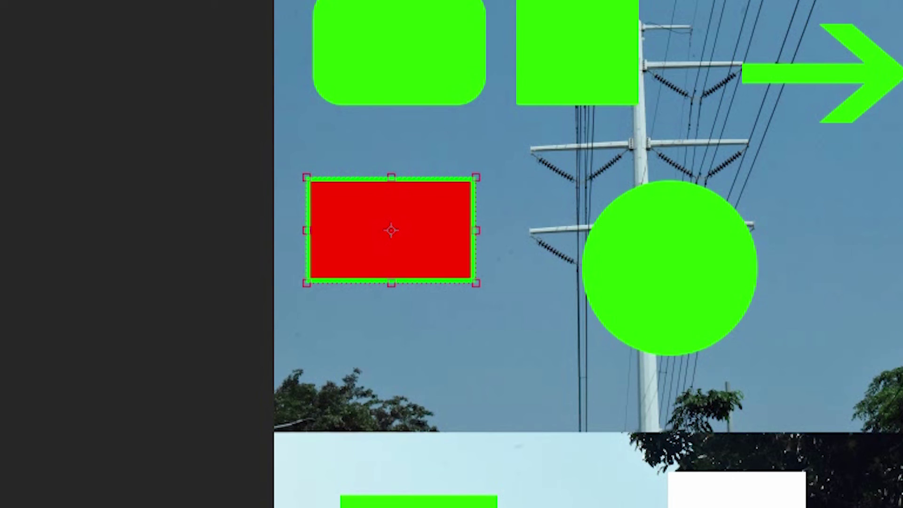
Unlink the corner radii and set the rounded rectangle's top-right corner to 10 px
left_click(407, 50)
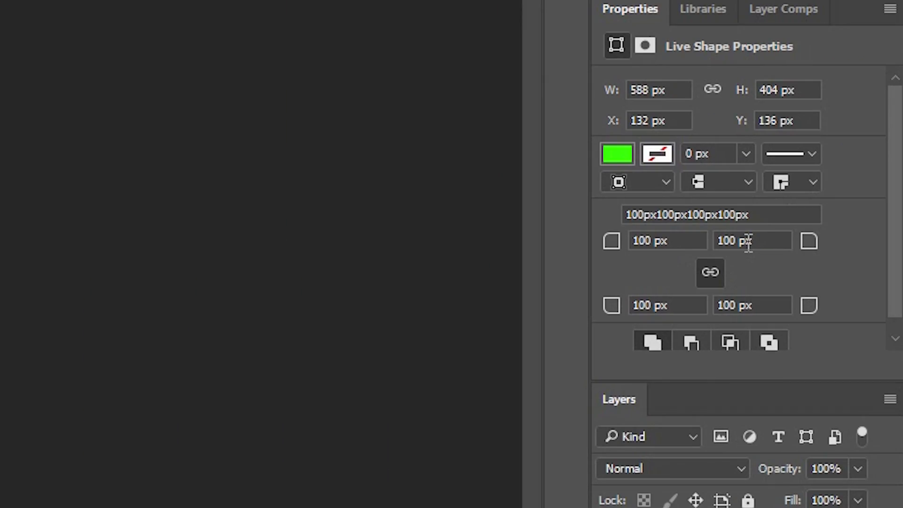
left_click(736, 238)
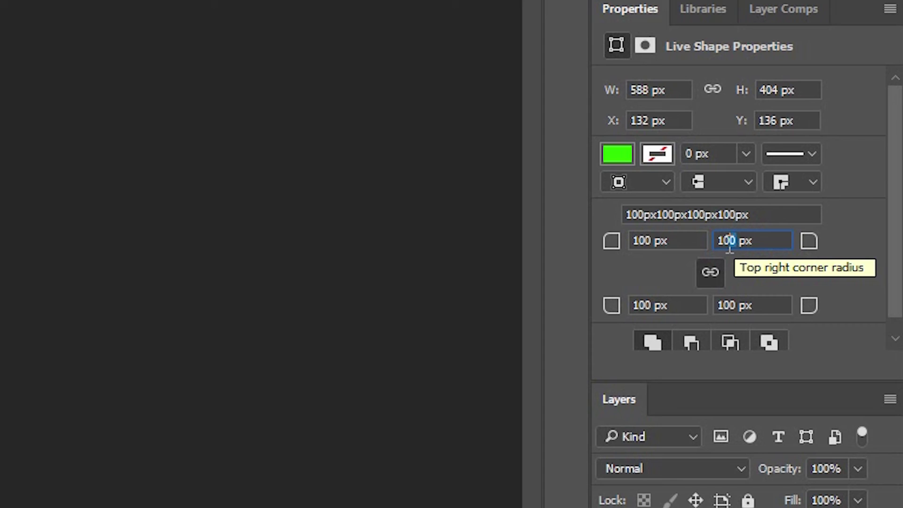
left_click(713, 272)
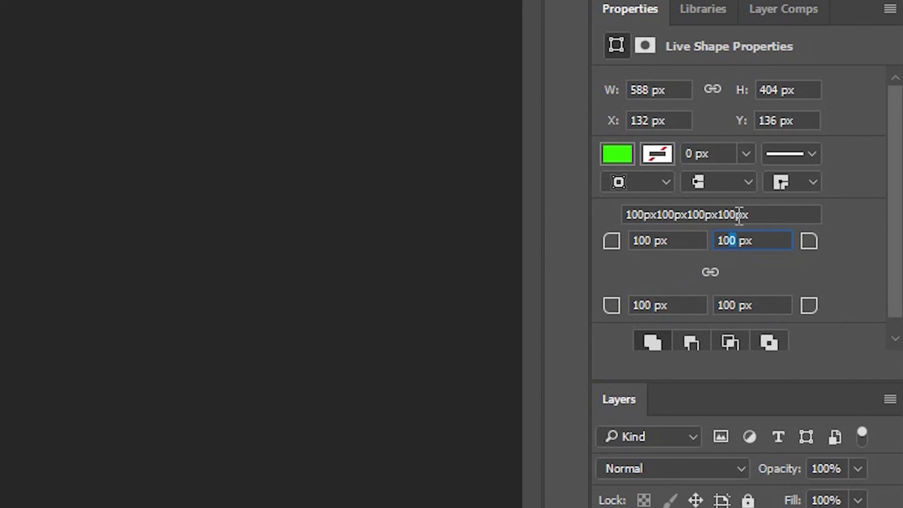
type("10")
key("Return")
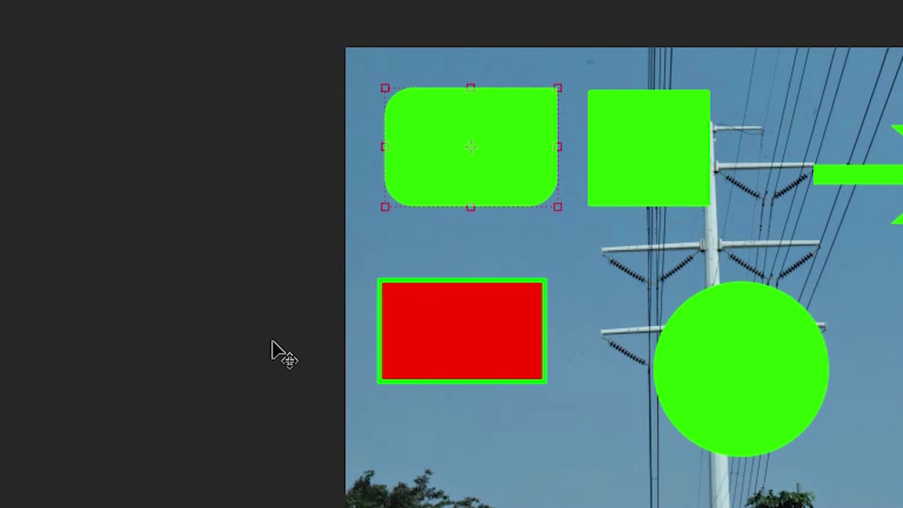
left_click(271, 341)
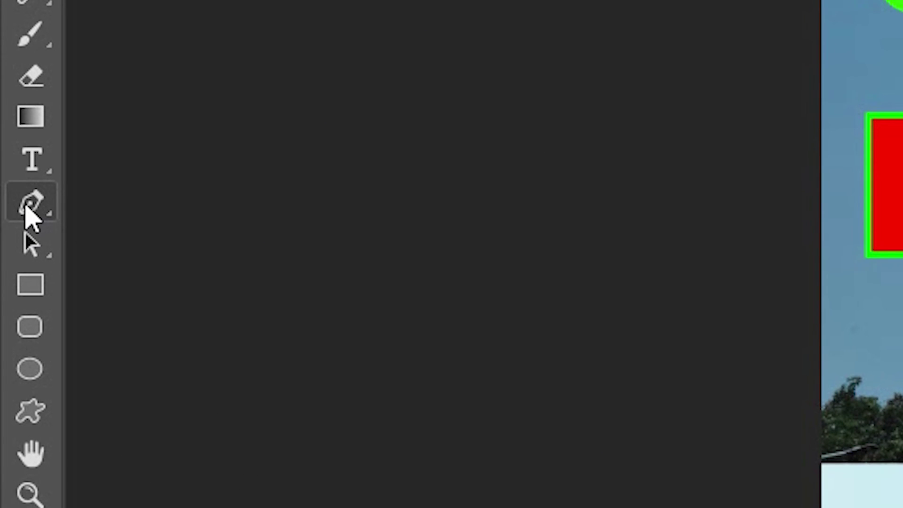
Draw a closed five-point Pen path right of the green circle and convert it into Shape 2
left_click(25, 206)
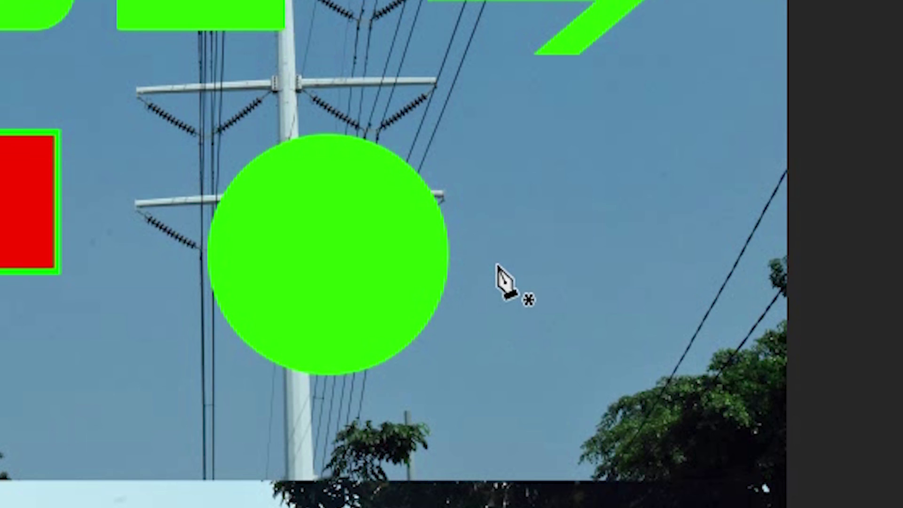
left_click(497, 266)
left_click(512, 411)
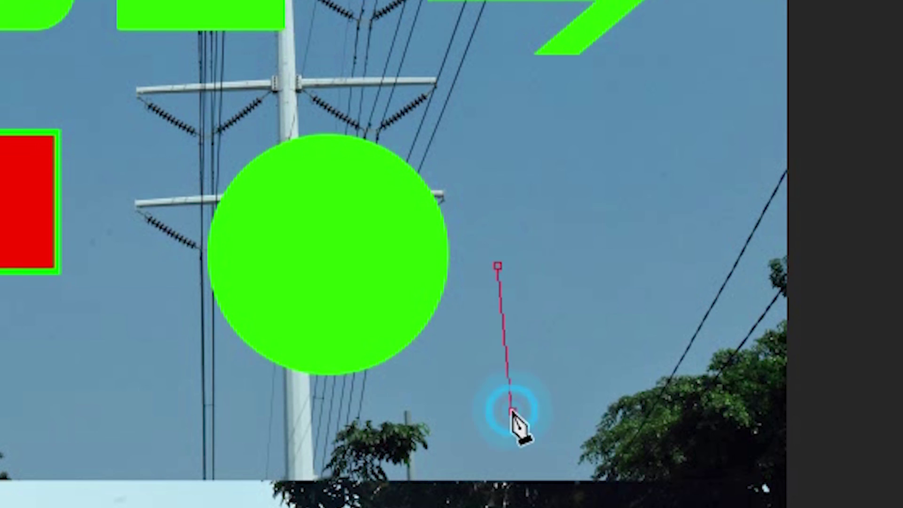
left_click(636, 353)
left_click(685, 184)
left_click(588, 262)
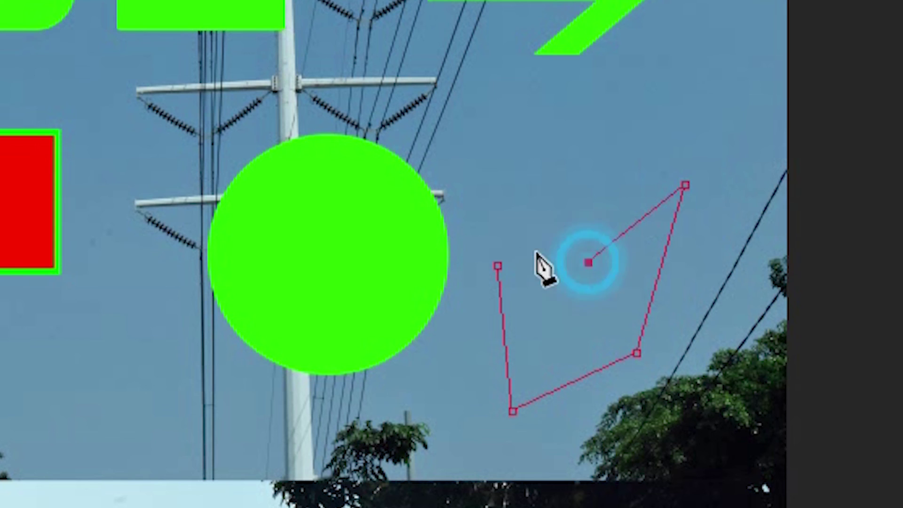
left_click(497, 266)
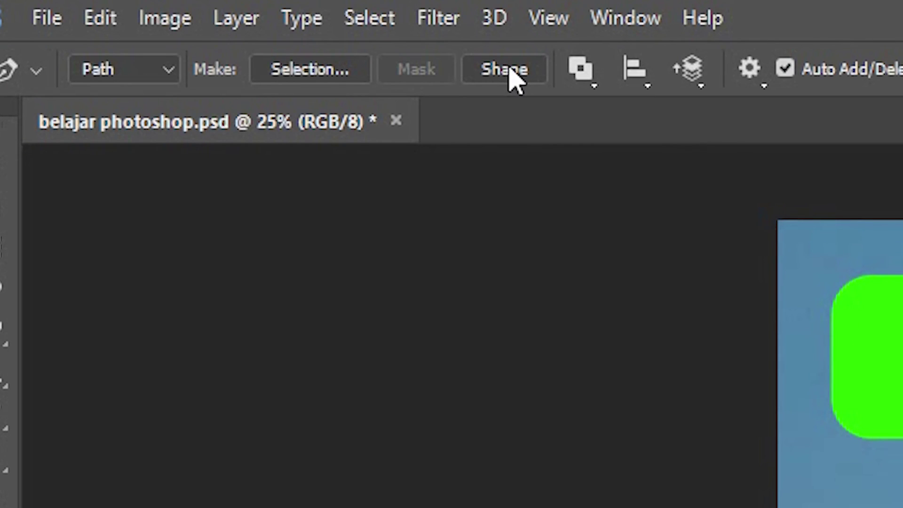
left_click(510, 70)
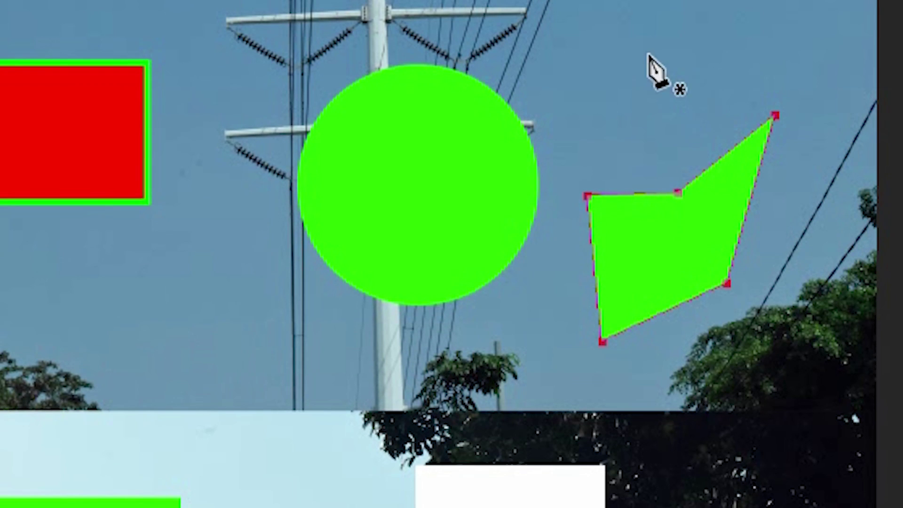
On the Background layer, trace a closed five-point Pen path over the trees
key("Return")
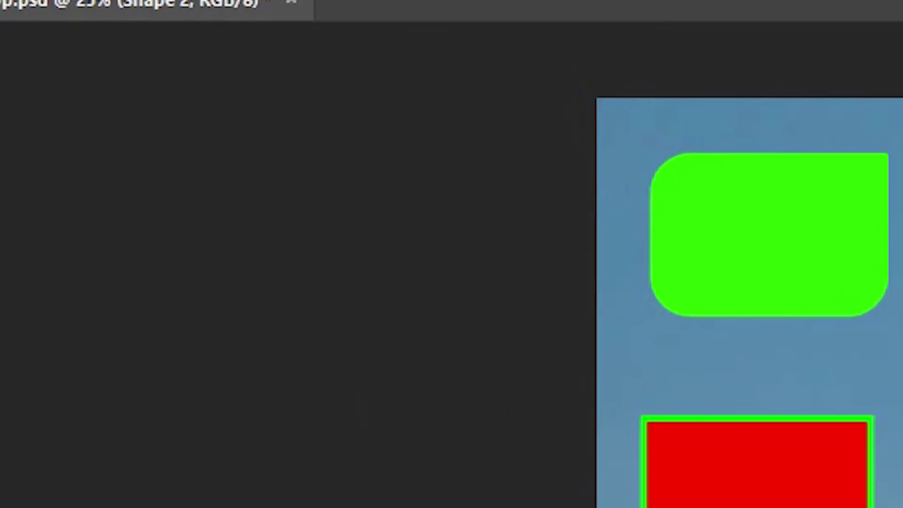
left_click(607, 441)
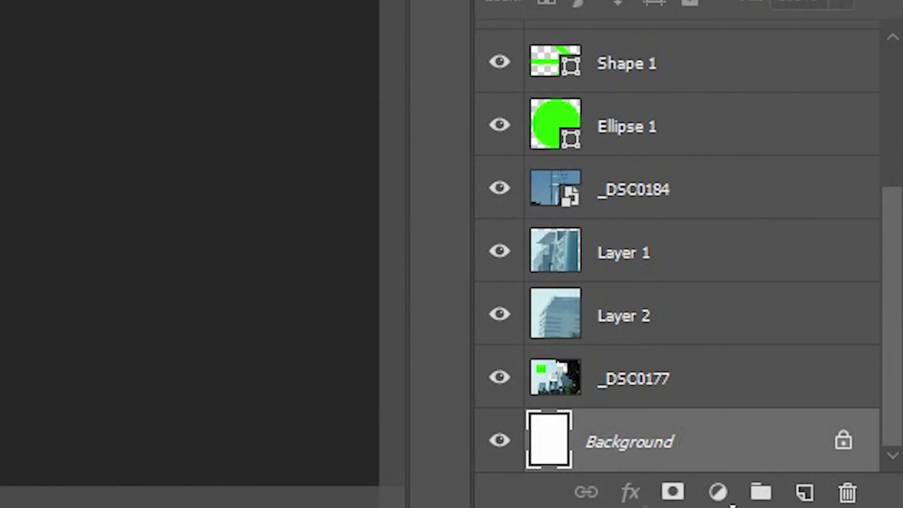
left_click(300, 235)
left_click(258, 372)
left_click(378, 397)
left_click(414, 297)
left_click(331, 309)
left_click(301, 237)
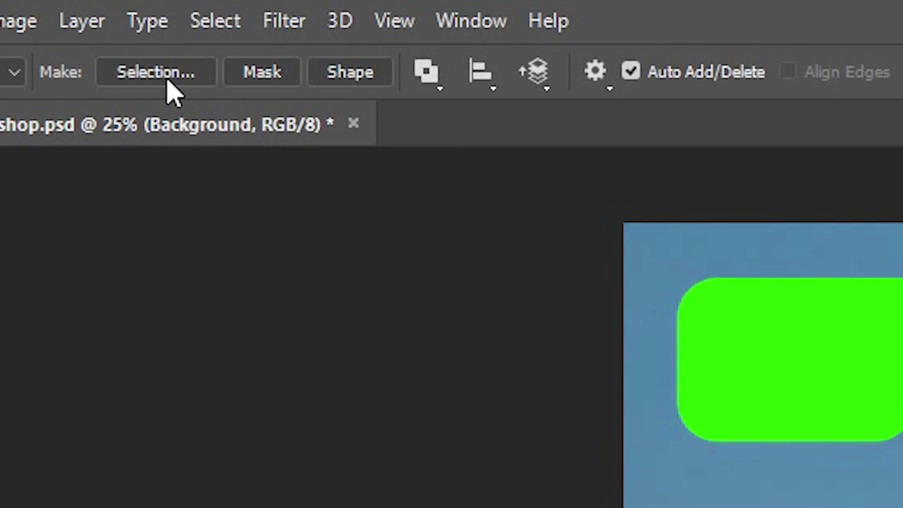
Turn the path into a selection with 0 px feather, then deselect it
left_click(177, 72)
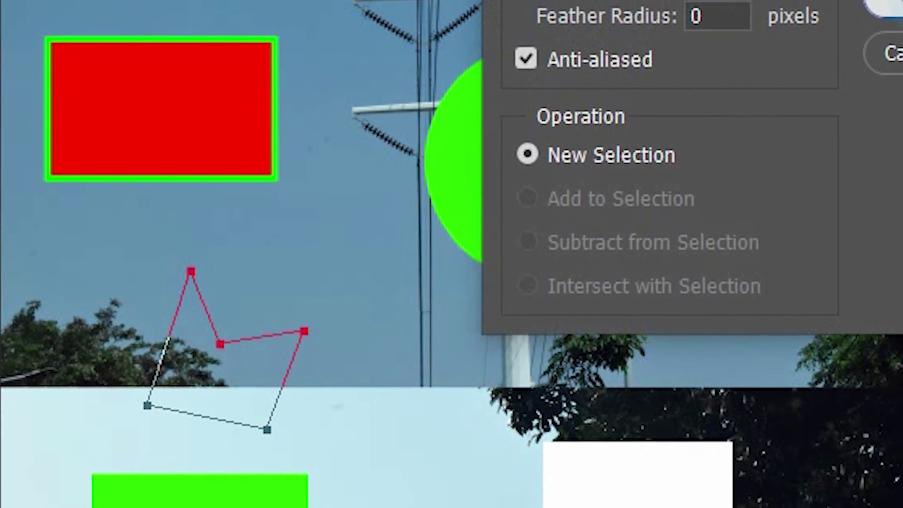
left_click(842, 40)
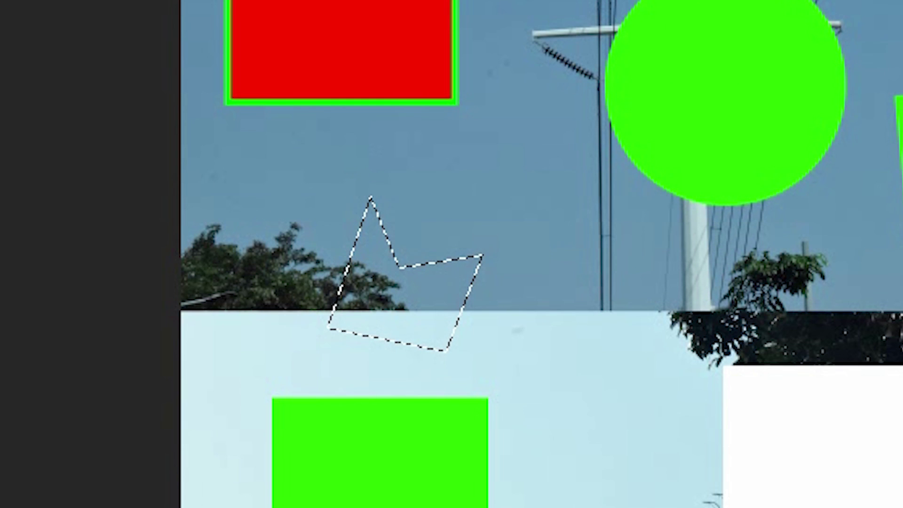
key("ctrl+d")
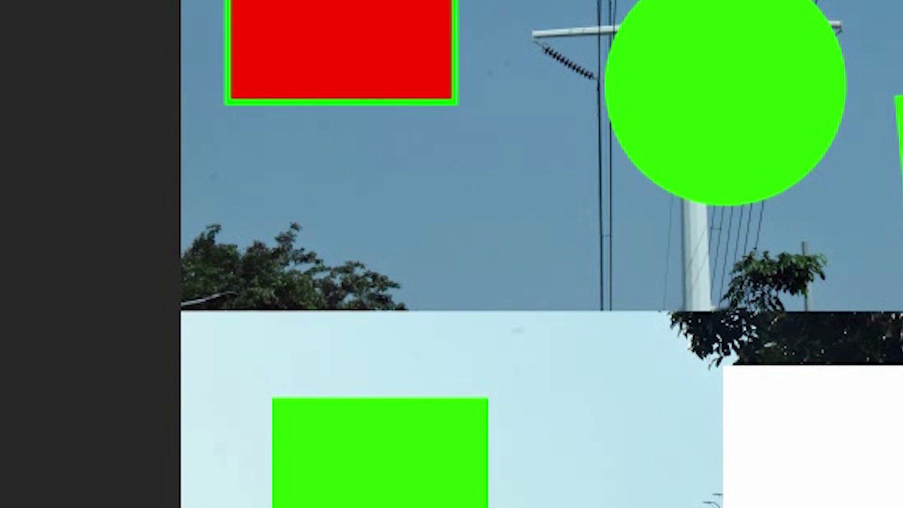
Draw a curved teardrop Pen loop above the buildings and convert it into Shape 3
scroll(264, 155, "down", 2)
scroll(264, 156, "down", 8)
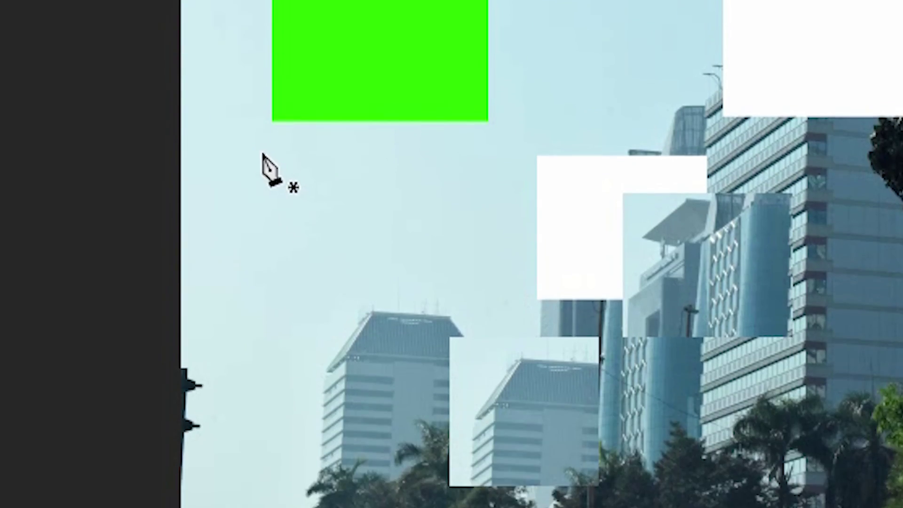
left_click(229, 129)
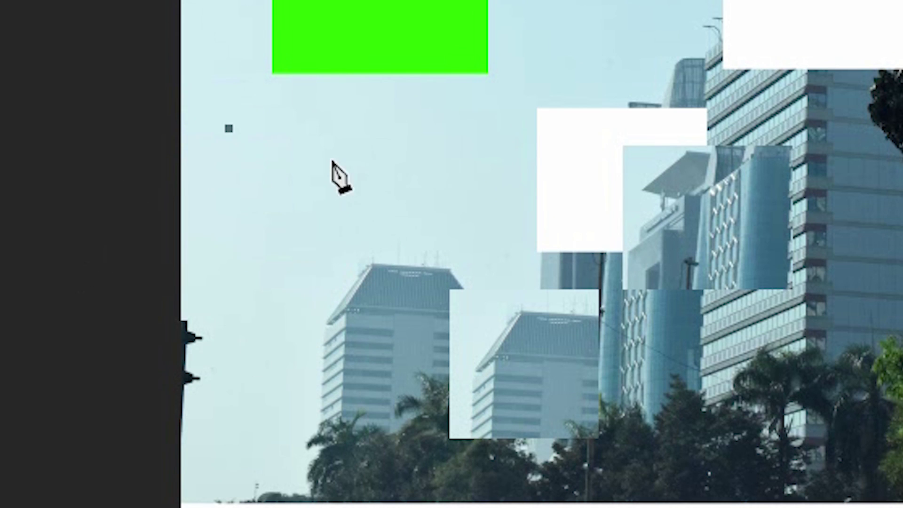
mouse_move(340, 201)
left_mouse_down()
mouse_move(350, 213)
mouse_move(454, 177)
mouse_move(430, 180)
left_mouse_up()
left_click(314, 112)
mouse_move(314, 112)
left_mouse_down()
mouse_move(262, 139)
mouse_move(200, 97)
mouse_move(133, 90)
mouse_move(169, 85)
mouse_move(183, 98)
left_mouse_up()
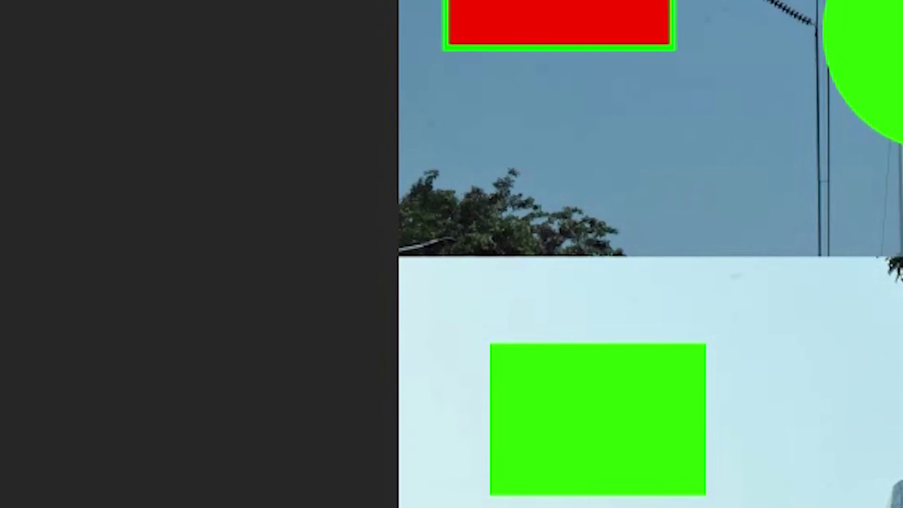
left_click(465, 74)
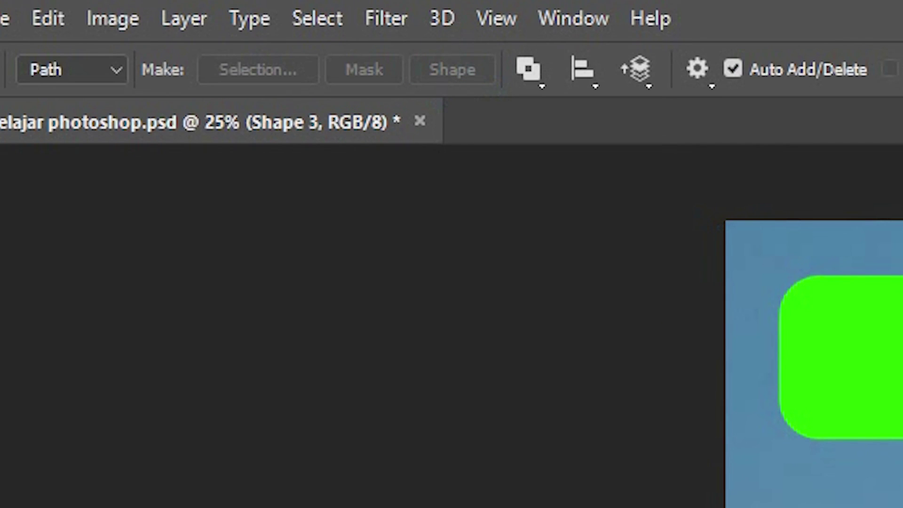